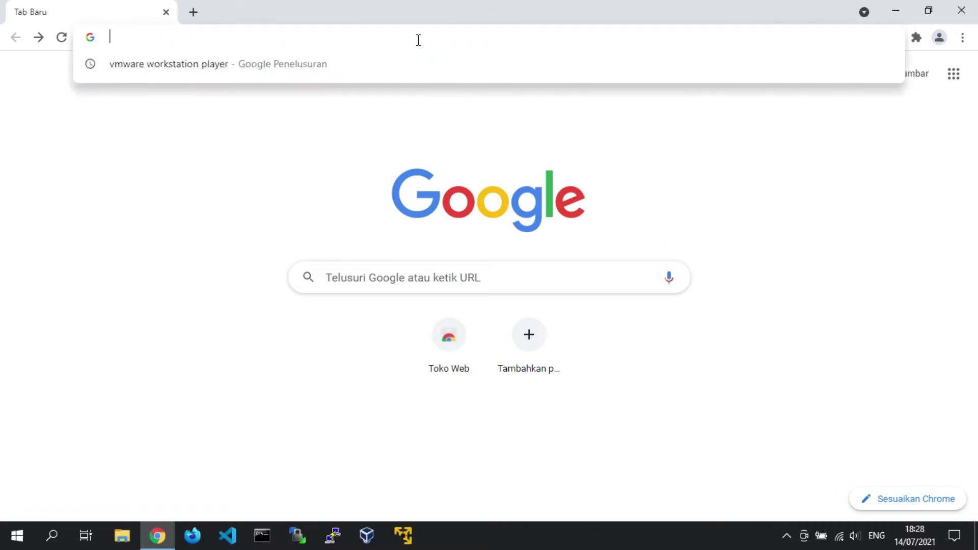
- Search Google for 'vmware workstation player' and open VMware's Workstation 16 Player download page
{"action": "left_click", "coordinate": [378, 66]}
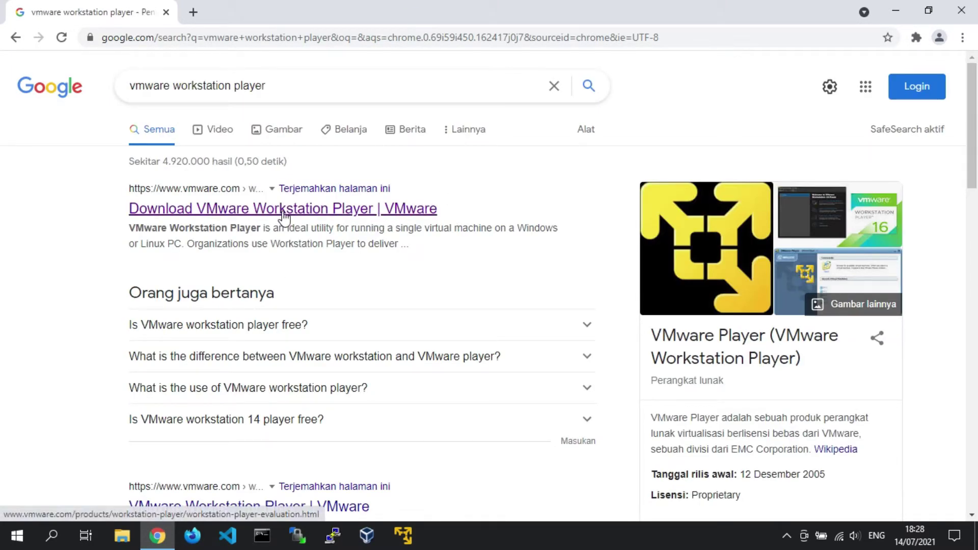
{"action": "left_click", "coordinate": [420, 210]}
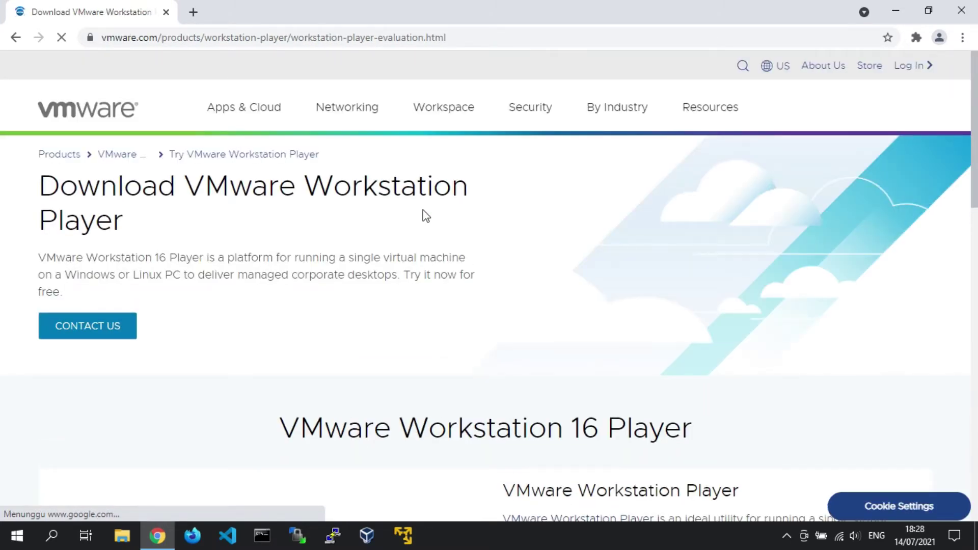
{"action": "scroll", "coordinate": [426, 216], "scroll_direction": "down", "scroll_amount": 7}
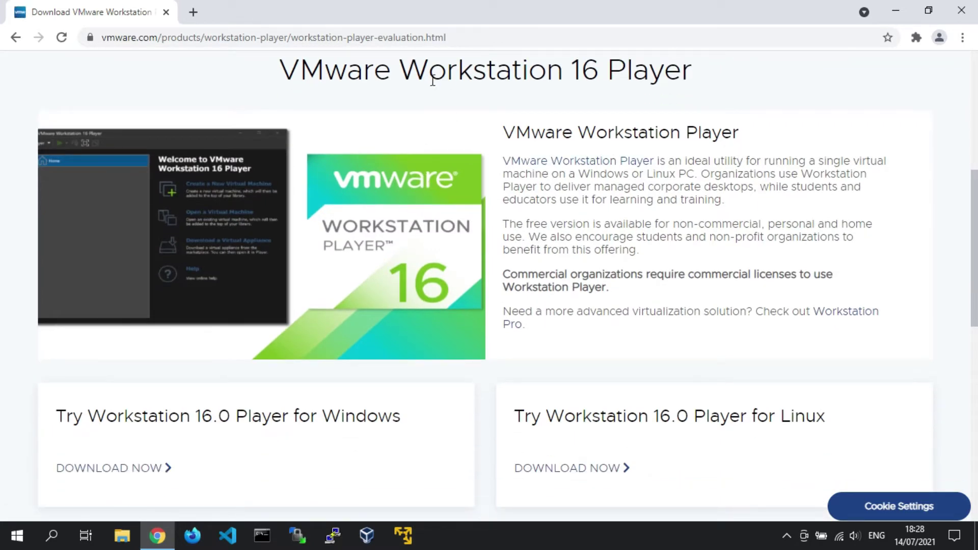
- Highlight the free-version note and the Windows and Linux download offers
{"action": "left_click_drag", "start_coordinate": [499, 219], "coordinate": [656, 255]}
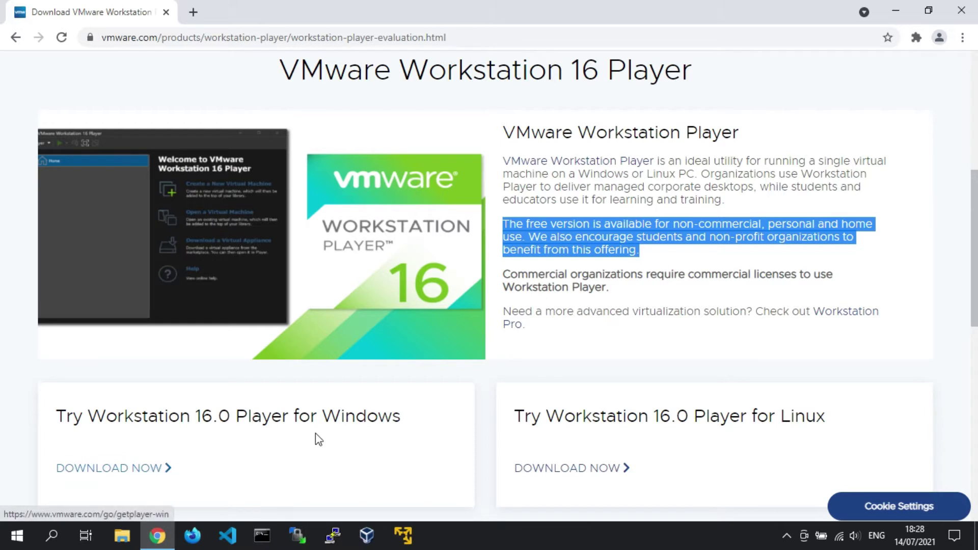
{"action": "left_click_drag", "start_coordinate": [322, 417], "coordinate": [401, 420]}
{"action": "left_click_drag", "start_coordinate": [781, 415], "coordinate": [836, 418]}
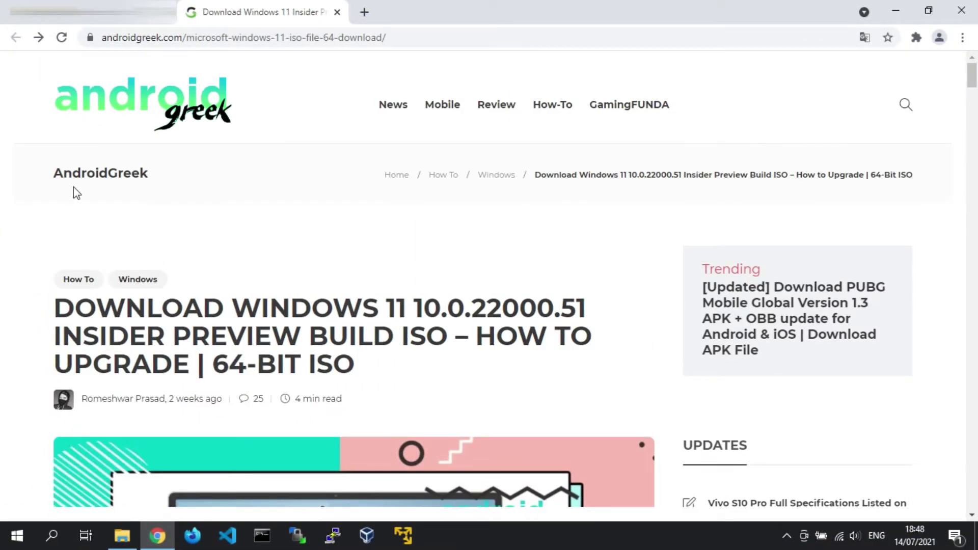
- Highlight the AndroidGreek site name and URL, then open the Windows 11 22000.51 ISO download page
{"action": "left_click_drag", "start_coordinate": [54, 175], "coordinate": [149, 173]}
{"action": "left_click_drag", "start_coordinate": [387, 38], "coordinate": [101, 38]}
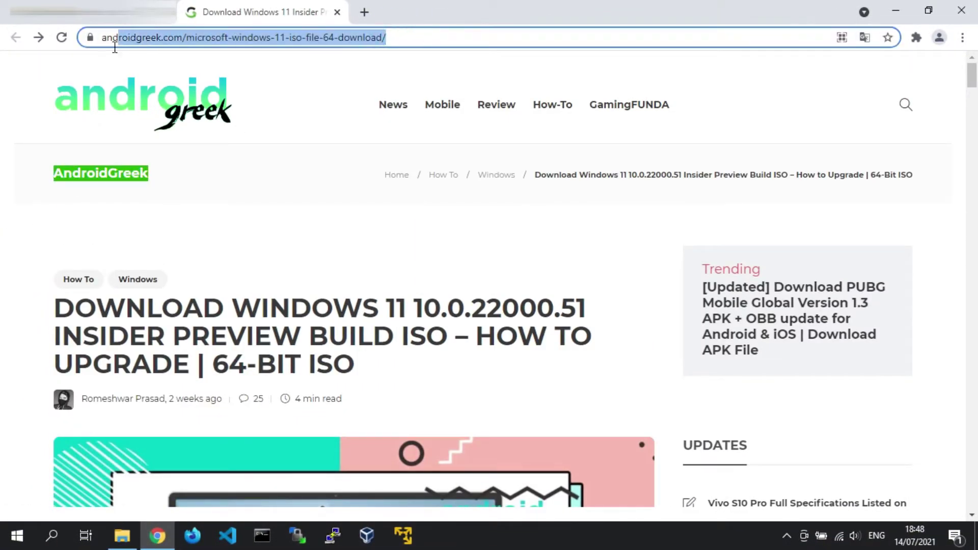
{"action": "scroll", "coordinate": [279, 307], "scroll_direction": "down", "scroll_amount": 10}
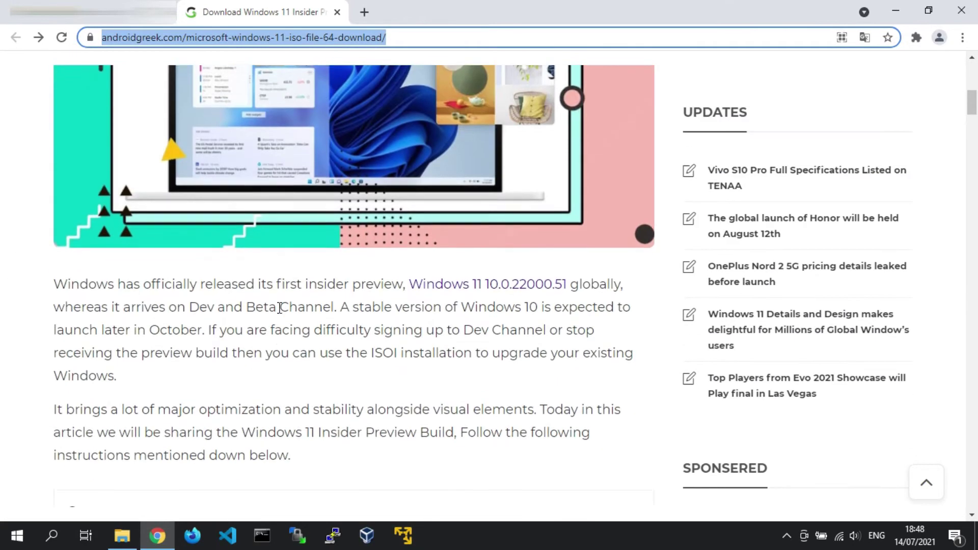
{"action": "scroll", "coordinate": [279, 307], "scroll_direction": "down", "scroll_amount": 15}
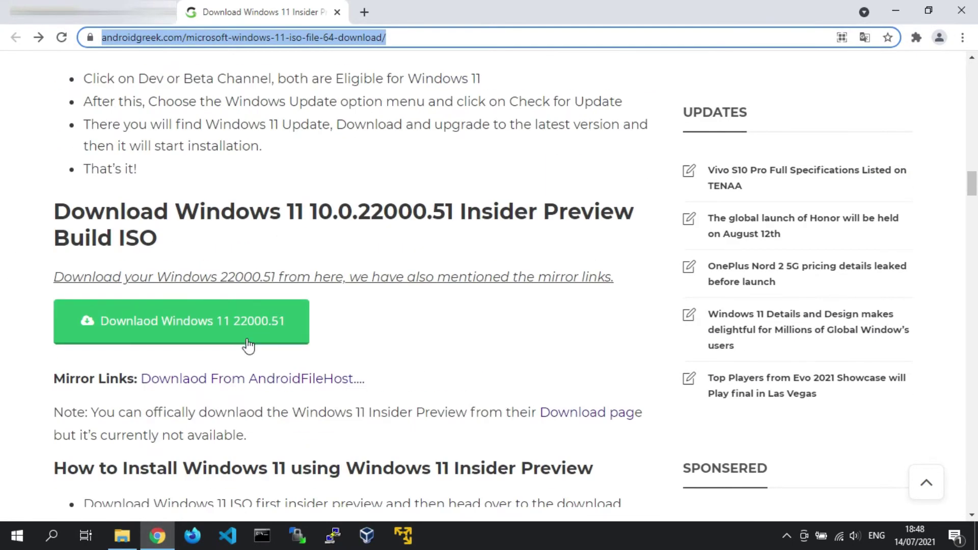
{"action": "left_click", "coordinate": [279, 342]}
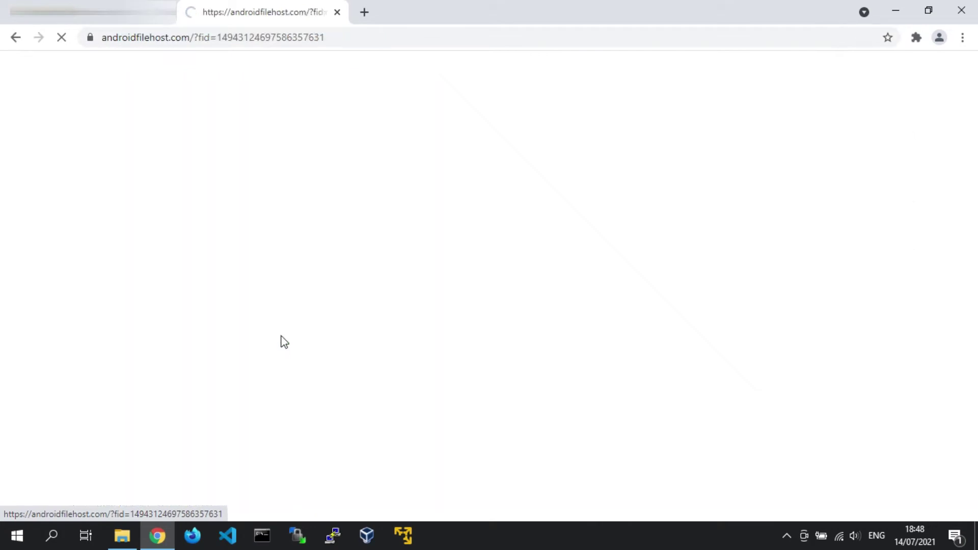
{"action": "scroll", "coordinate": [363, 342], "scroll_direction": "down", "scroll_amount": 1}
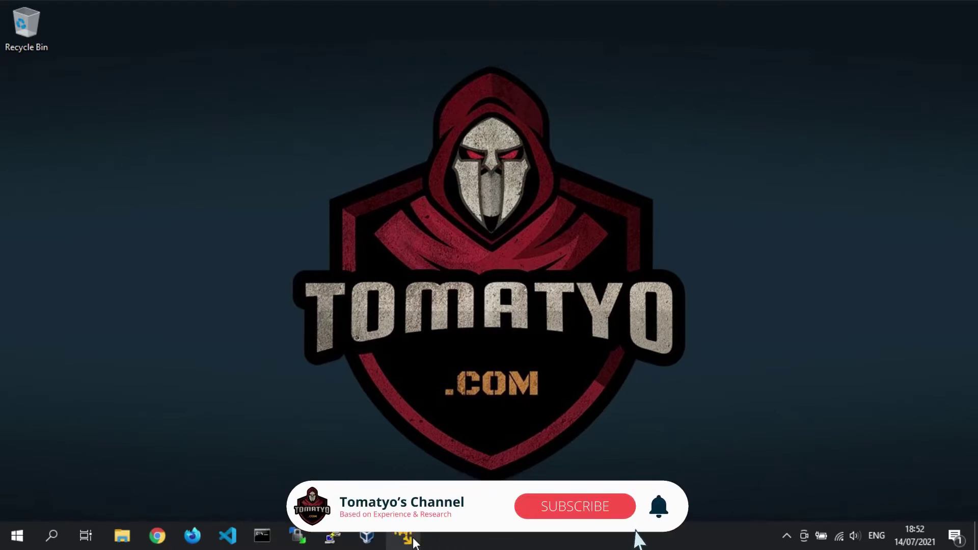
- Launch VMware Player and start a new virtual machine installed from a disc image file
{"action": "left_click", "coordinate": [412, 541]}
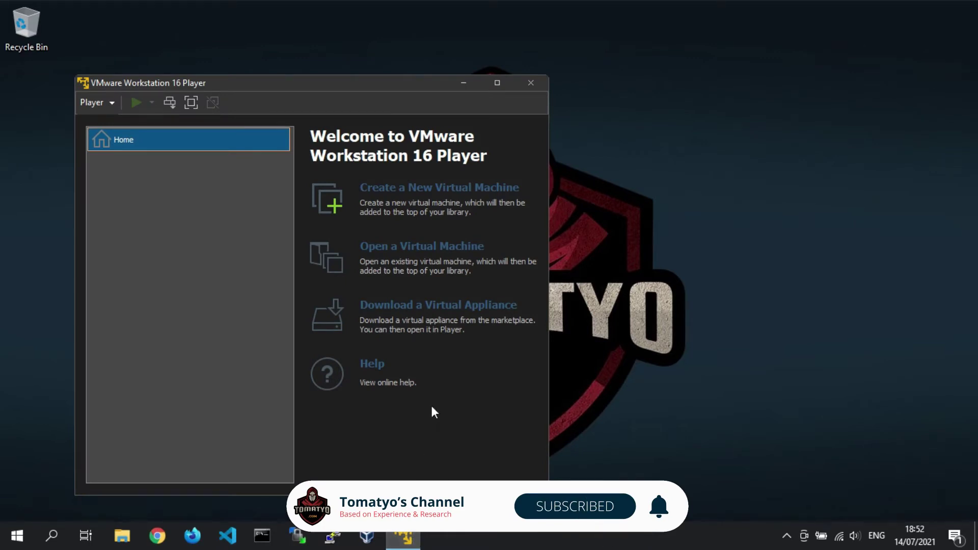
{"action": "left_click", "coordinate": [486, 193]}
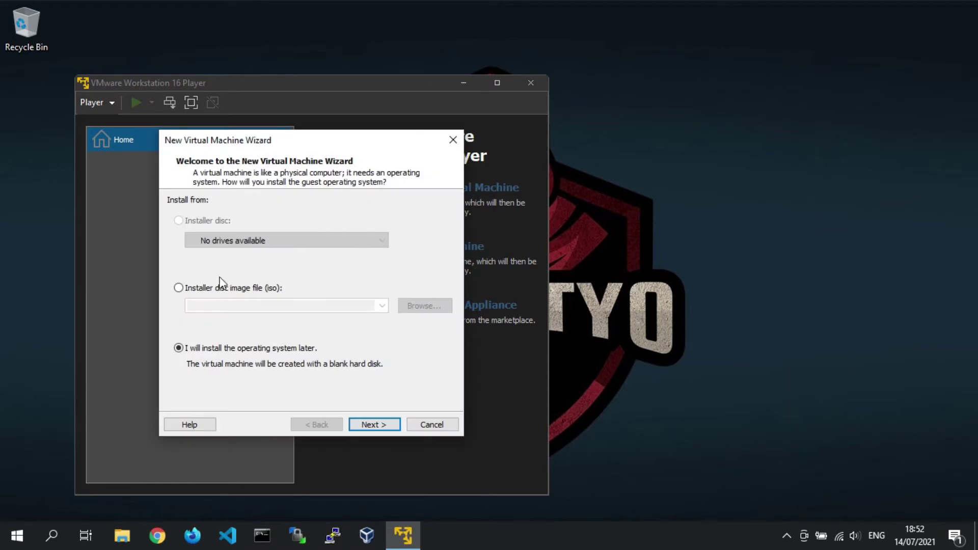
{"action": "left_click", "coordinate": [184, 287]}
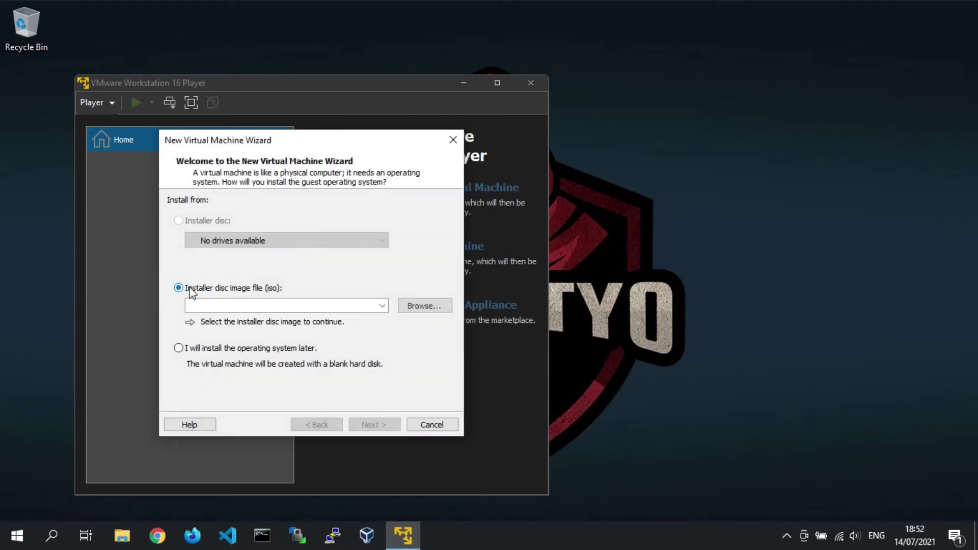
- Select Downloads\Windows11.iso as the installer image and continue to guest OS selection
{"action": "left_click", "coordinate": [444, 307]}
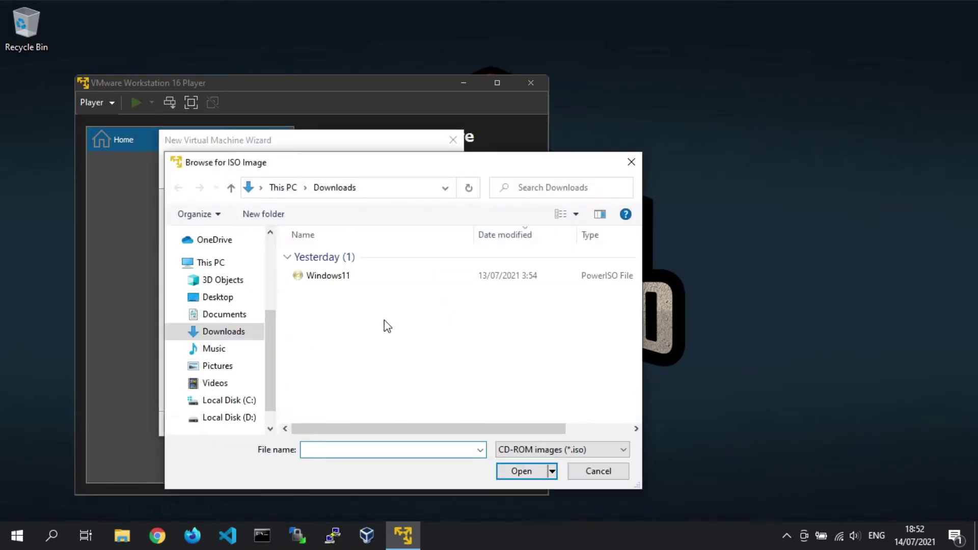
{"action": "left_click", "coordinate": [364, 278]}
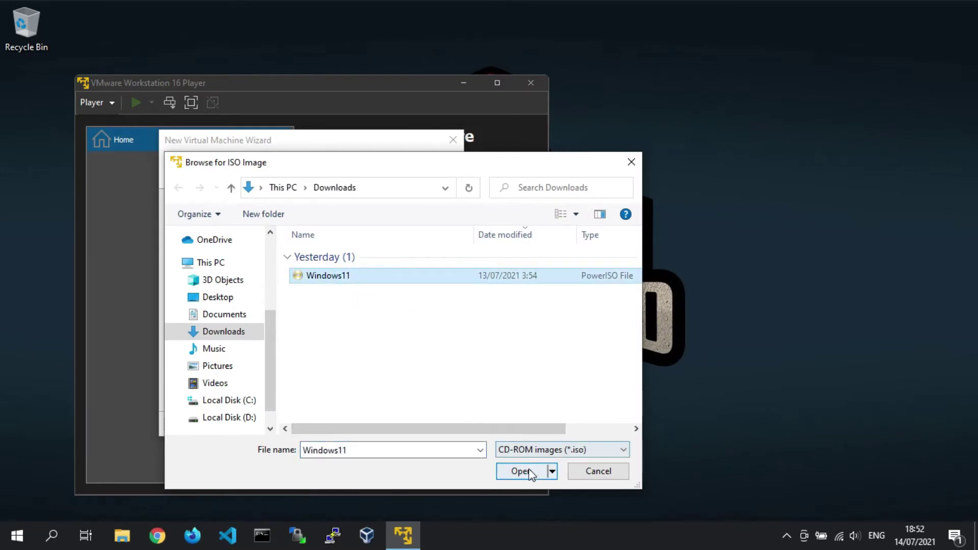
{"action": "left_click", "coordinate": [507, 474]}
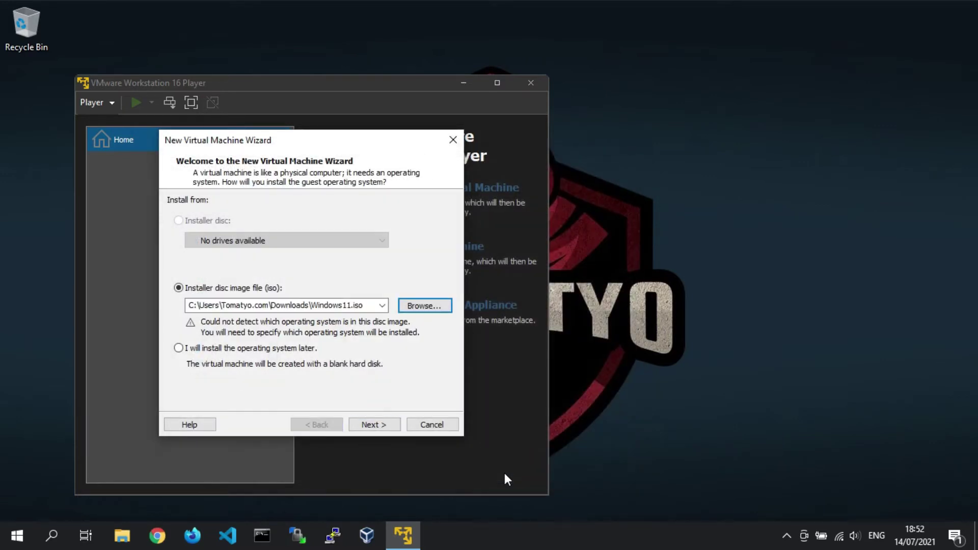
{"action": "left_click", "coordinate": [395, 429]}
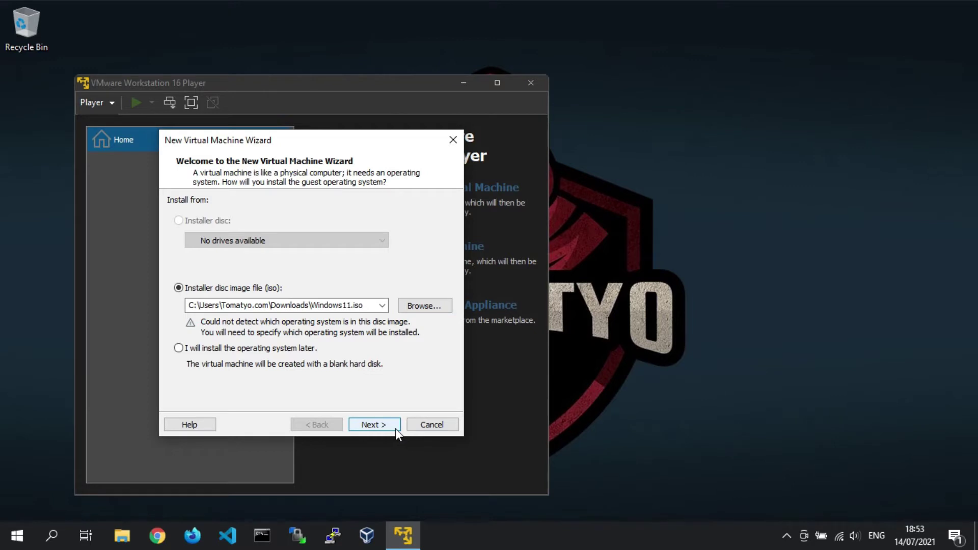
{"action": "left_click", "coordinate": [395, 427]}
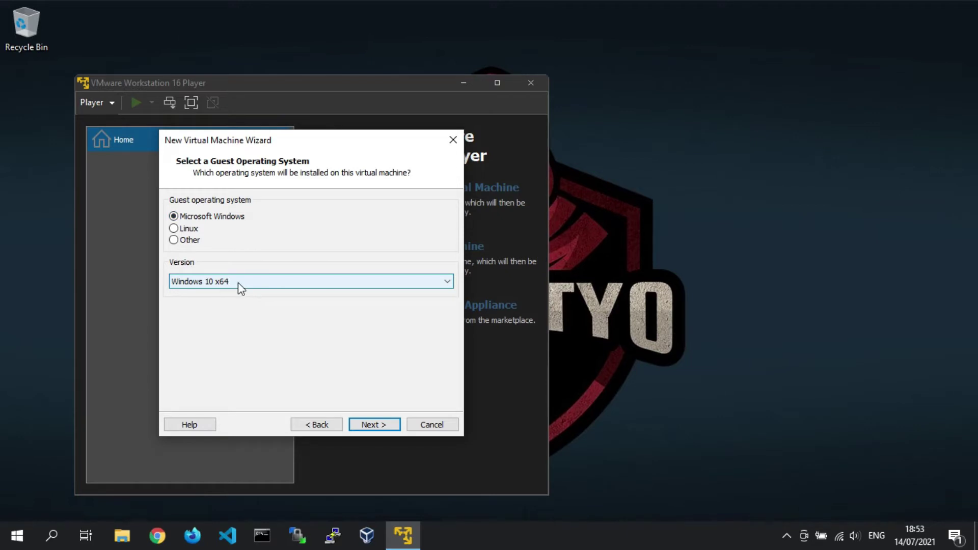
- Name the virtual machine 'Windows 11' and store it at D:\VM\Windows 11
{"action": "left_click", "coordinate": [394, 425]}
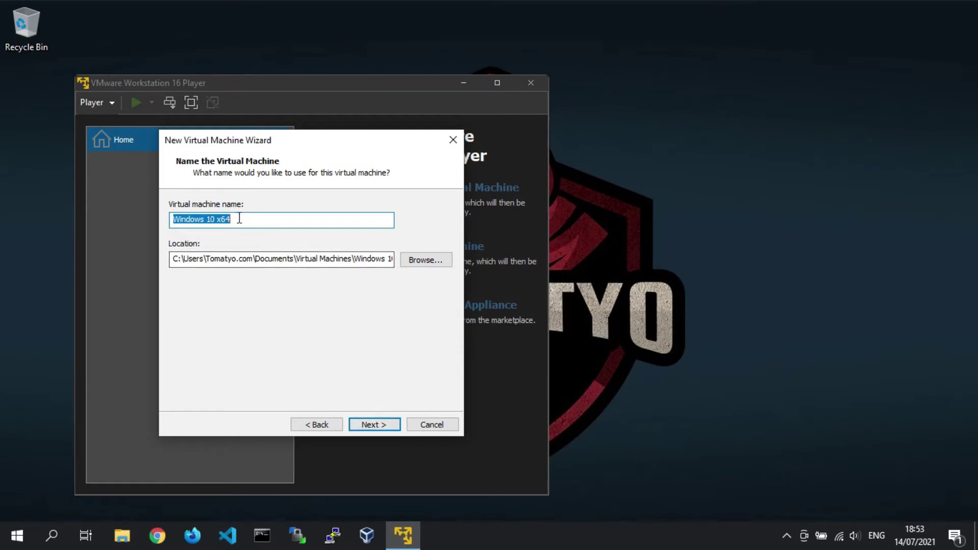
{"action": "left_click_drag", "start_coordinate": [240, 220], "coordinate": [165, 219]}
{"action": "type", "text": "Windows"}
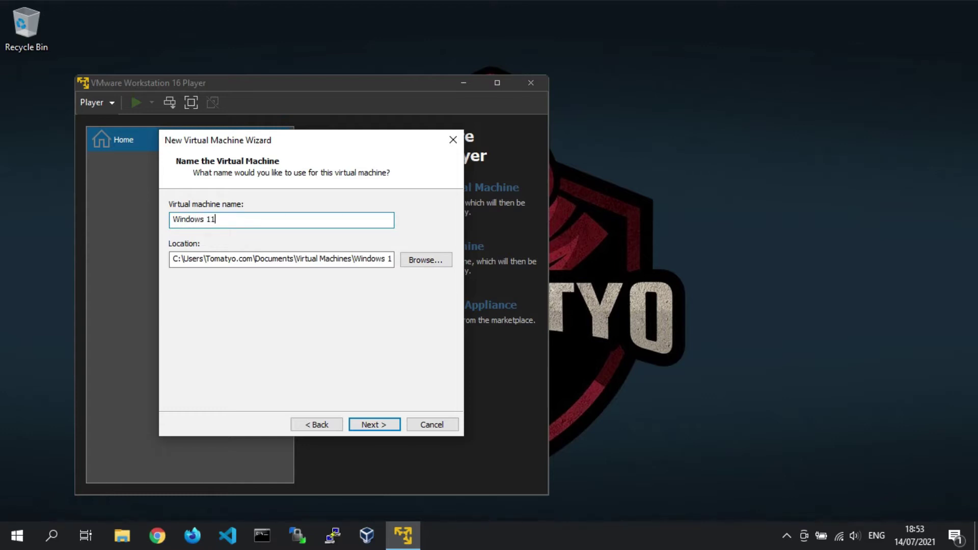
{"action": "type", "text": " 11"}
{"action": "left_click", "coordinate": [172, 259]}
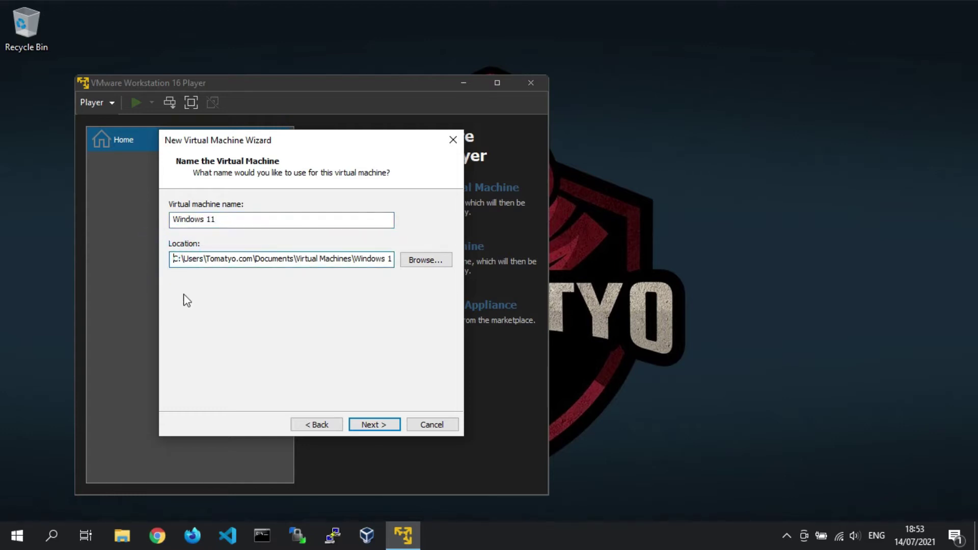
{"action": "key", "text": "shift+End"}
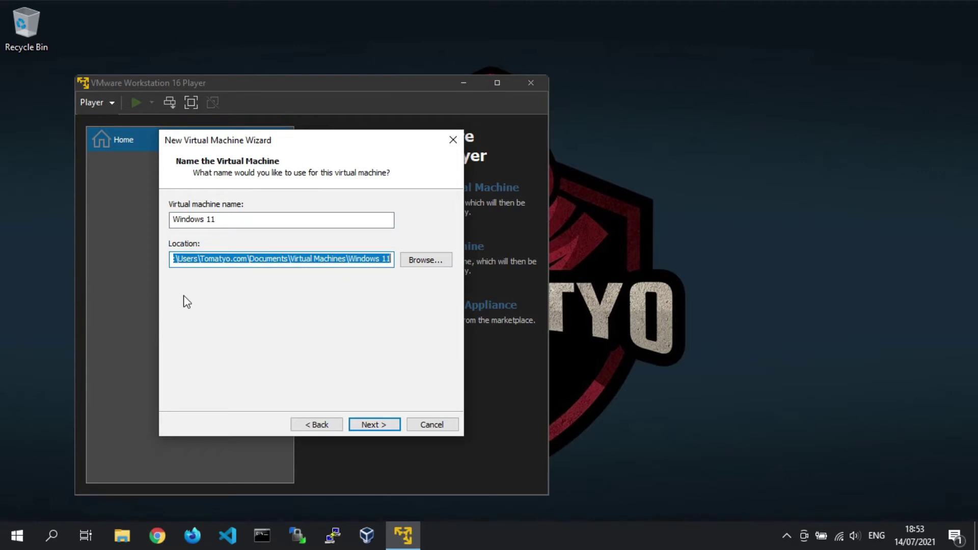
{"action": "type", "text": "D:\\V"}
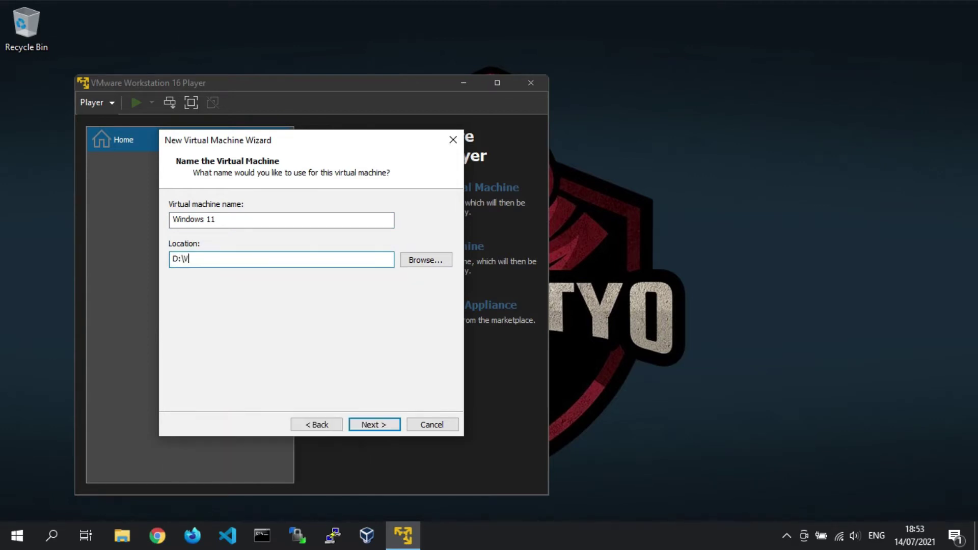
{"action": "type", "text": "M\\Windows 11"}
- Keep the 60 GB virtual disk split into multiple files and reach the summary
{"action": "left_click", "coordinate": [393, 426]}
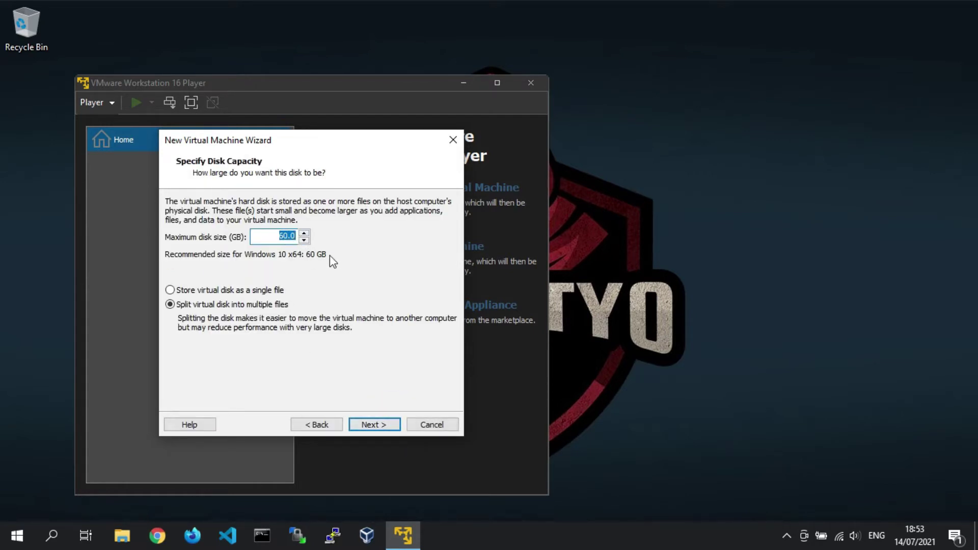
{"action": "left_click", "coordinate": [191, 291]}
{"action": "left_click", "coordinate": [198, 308]}
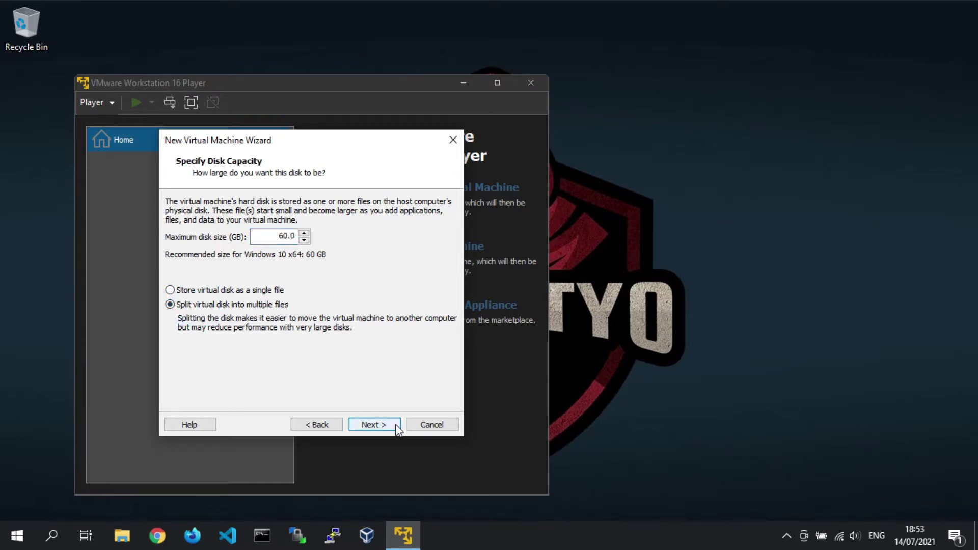
{"action": "left_click", "coordinate": [396, 426]}
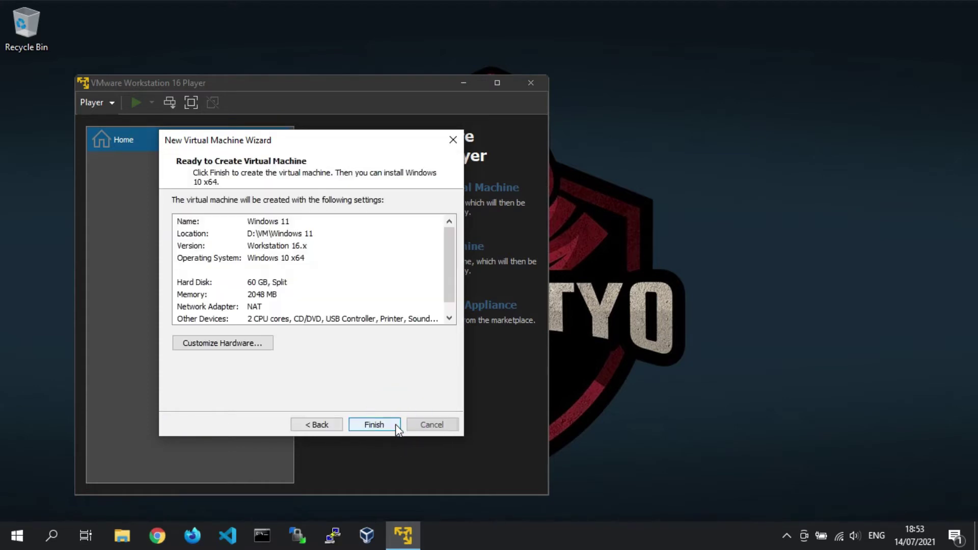
- Raise the VM's memory from 2048 MB to 4096 MB and create the Windows 11 machine
{"action": "left_click", "coordinate": [291, 295]}
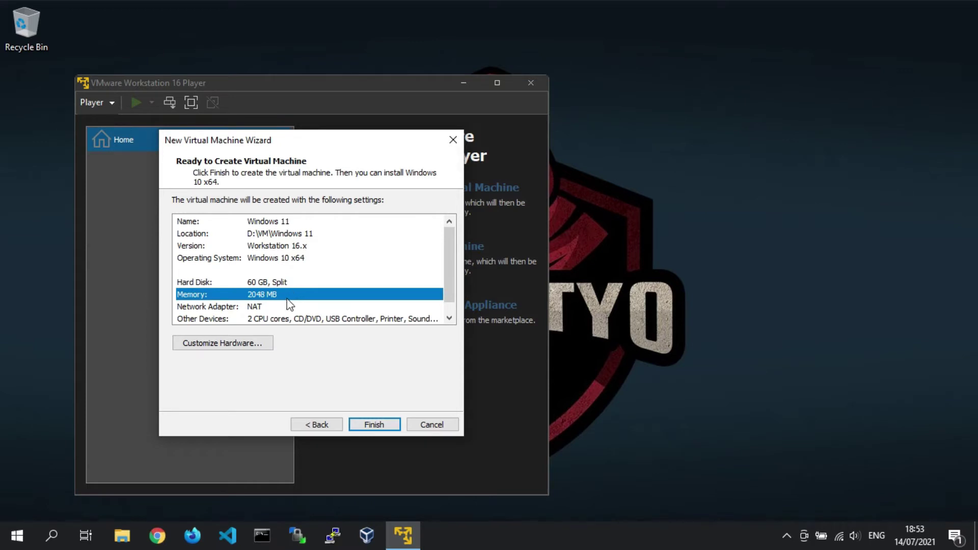
{"action": "left_click", "coordinate": [266, 344]}
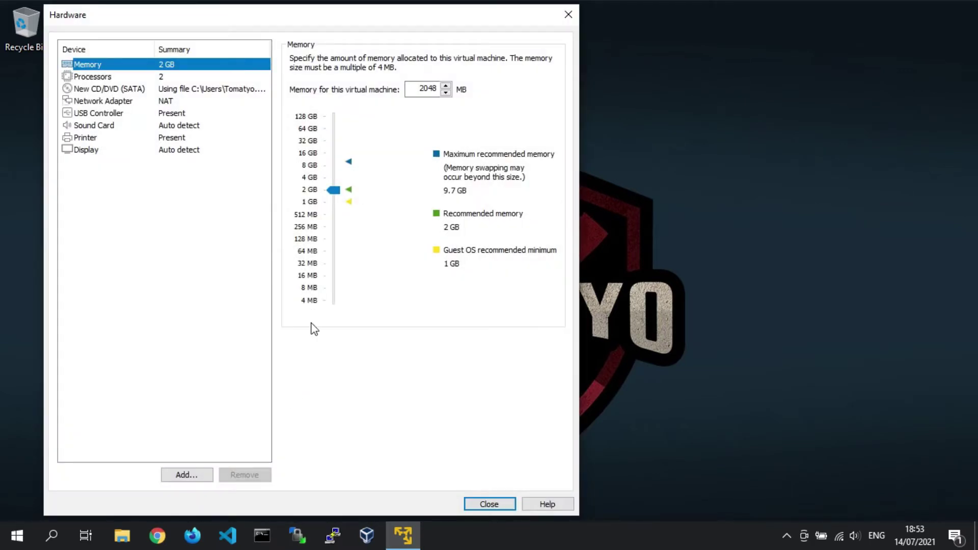
{"action": "left_click_drag", "start_coordinate": [333, 191], "coordinate": [337, 176]}
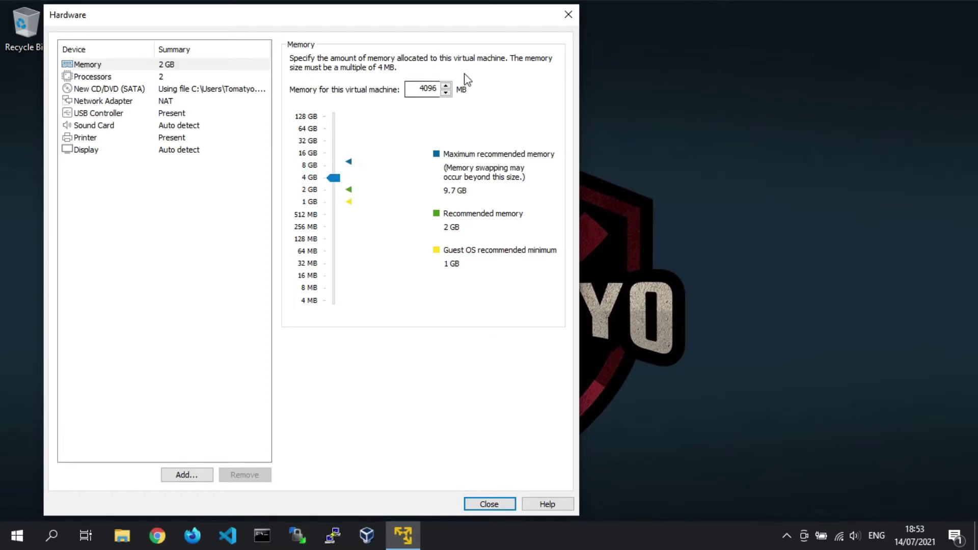
{"action": "left_click", "coordinate": [508, 505]}
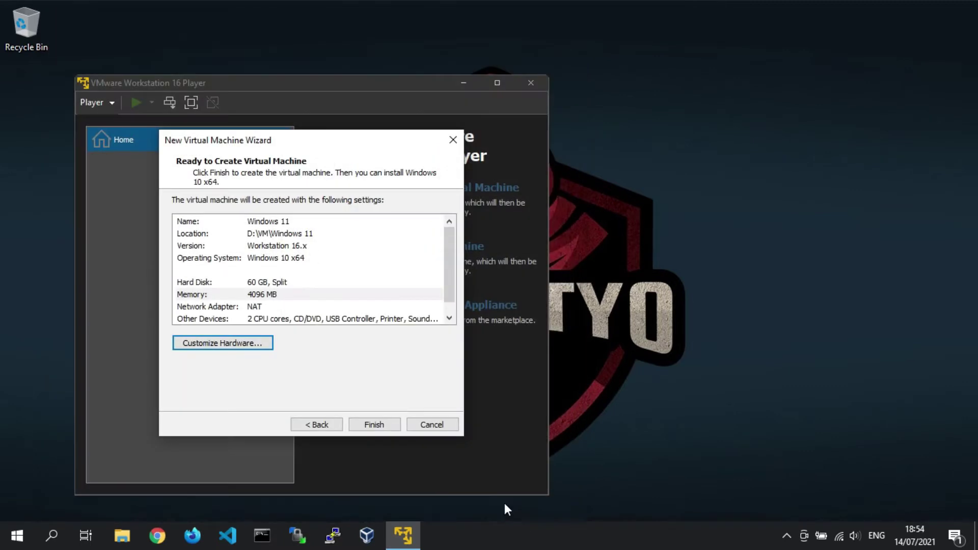
{"action": "left_click", "coordinate": [306, 295]}
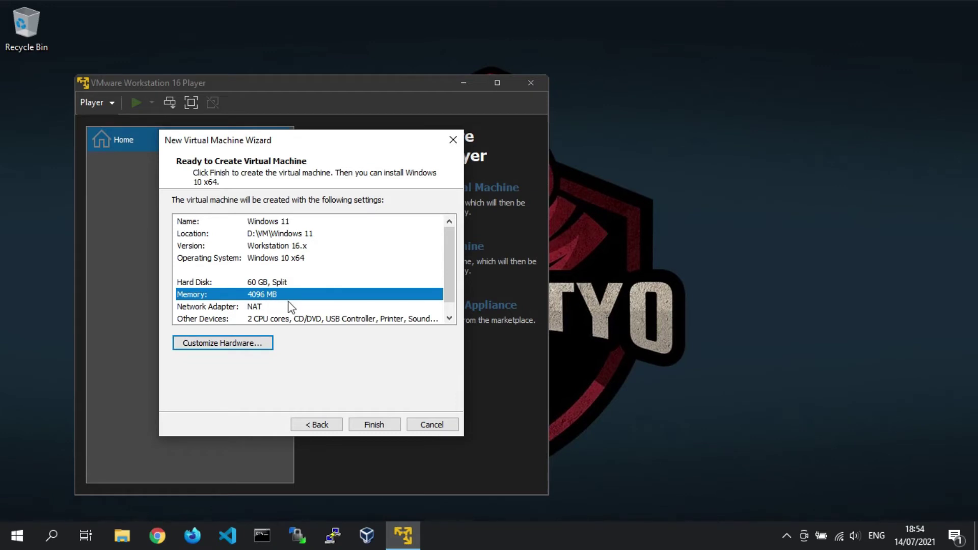
{"action": "left_click", "coordinate": [396, 428]}
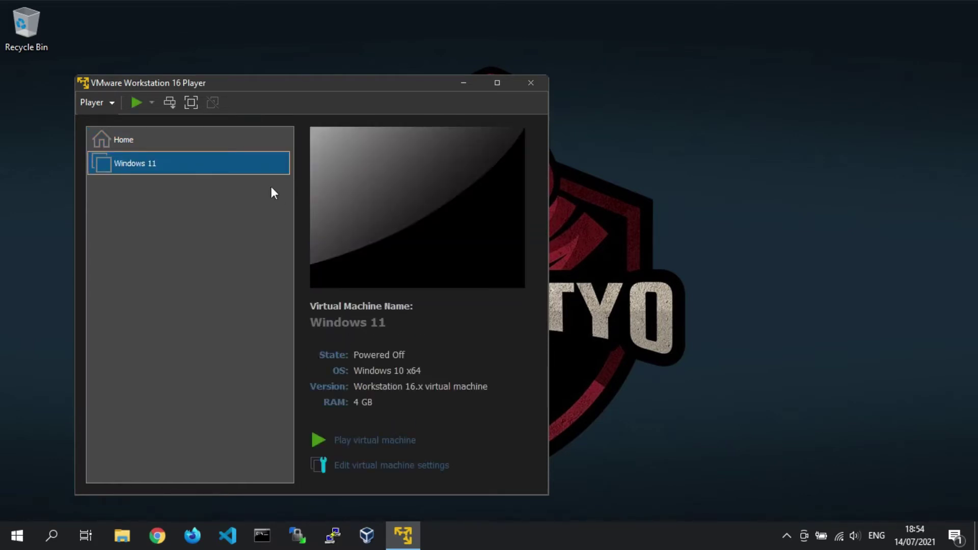
- Power on the Windows 11 VM, boot from the installation ISO, and switch to full screen
{"action": "left_click", "coordinate": [138, 102]}
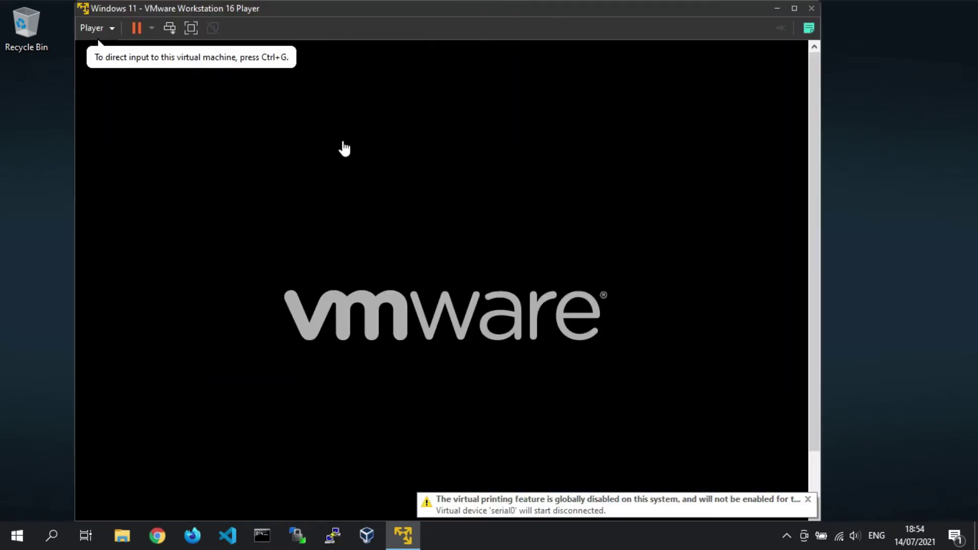
{"action": "left_click", "coordinate": [344, 148]}
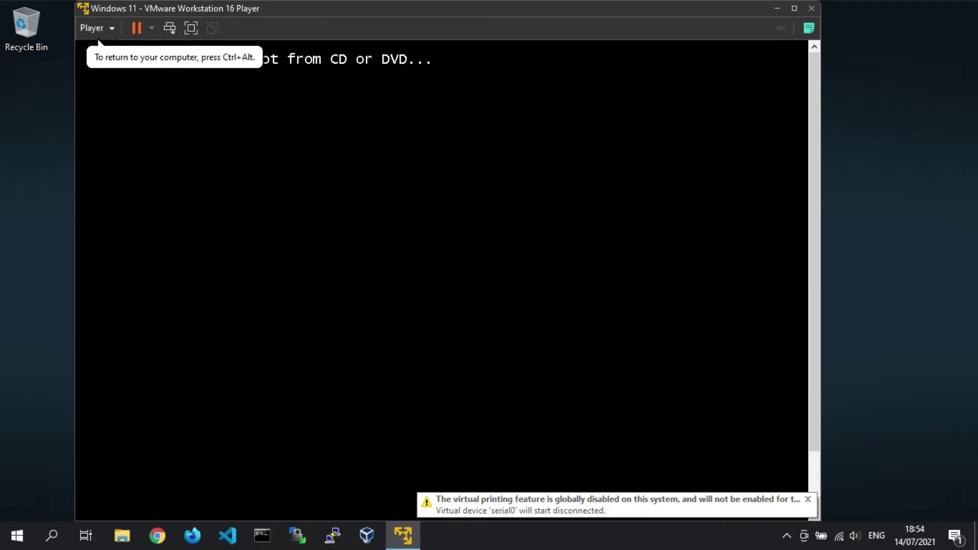
{"action": "key", "text": "Return"}
{"action": "key", "text": "ctrl+alt"}
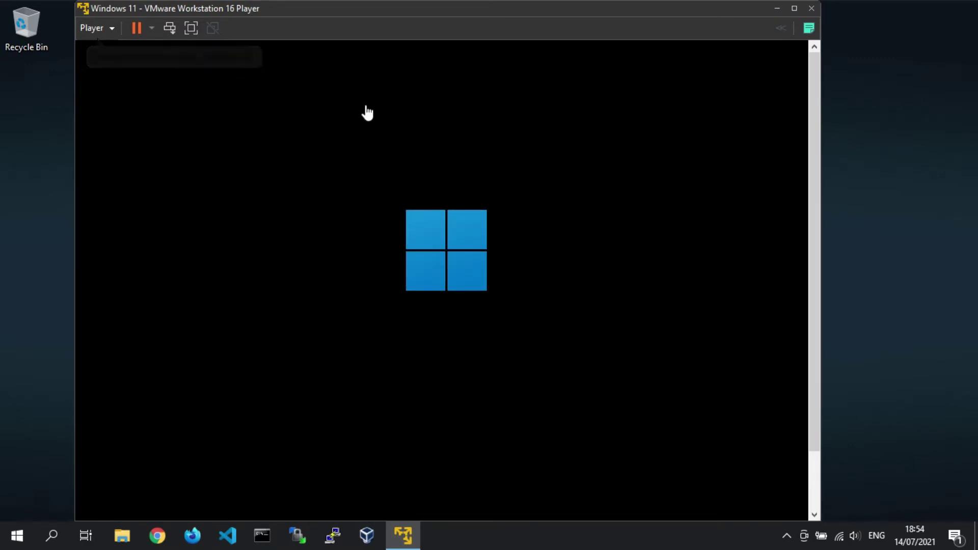
{"action": "left_click", "coordinate": [190, 27]}
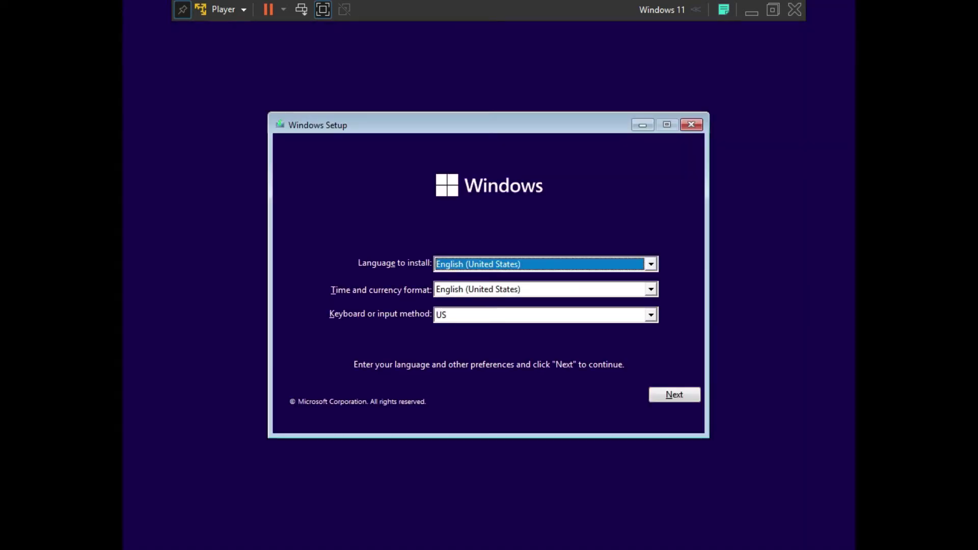
- Keep the default language settings, start installing, and continue without a product key
{"action": "left_click", "coordinate": [691, 394]}
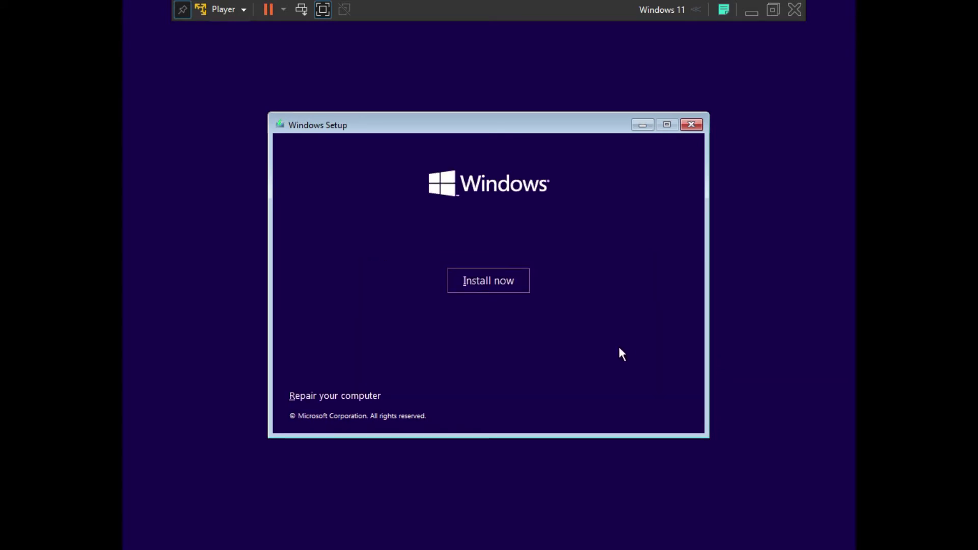
{"action": "left_click", "coordinate": [514, 281]}
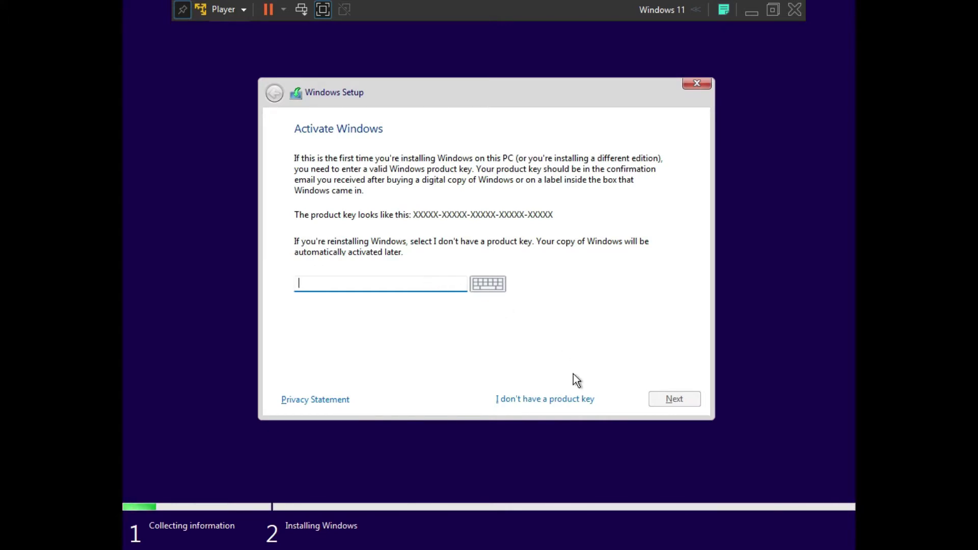
{"action": "left_click", "coordinate": [573, 400]}
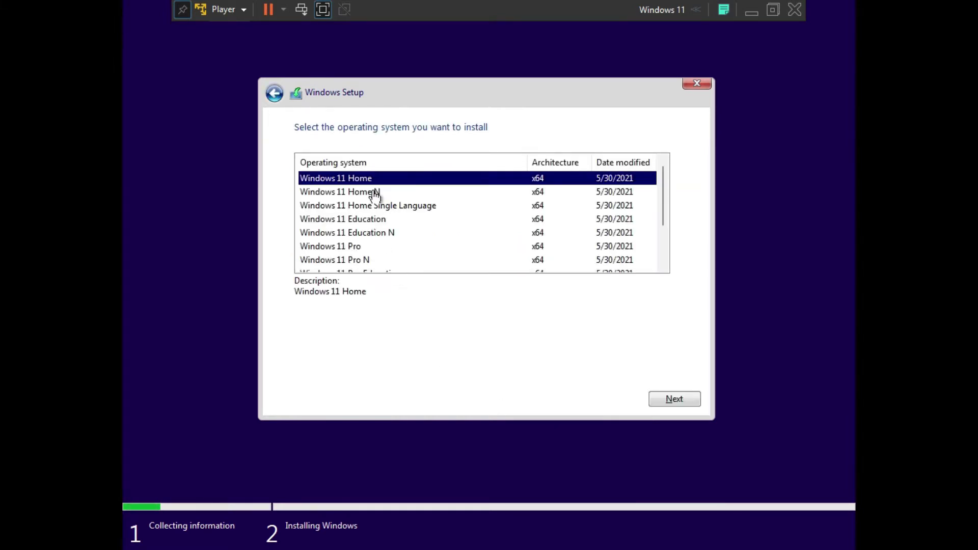
{"action": "scroll", "coordinate": [403, 209], "scroll_direction": "down", "scroll_amount": 2}
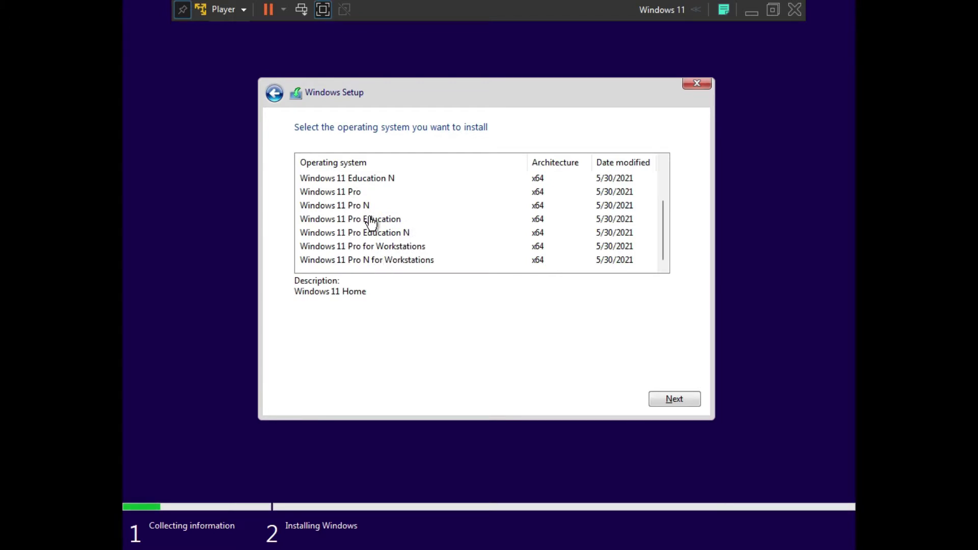
{"action": "scroll", "coordinate": [371, 224], "scroll_direction": "up", "scroll_amount": 1}
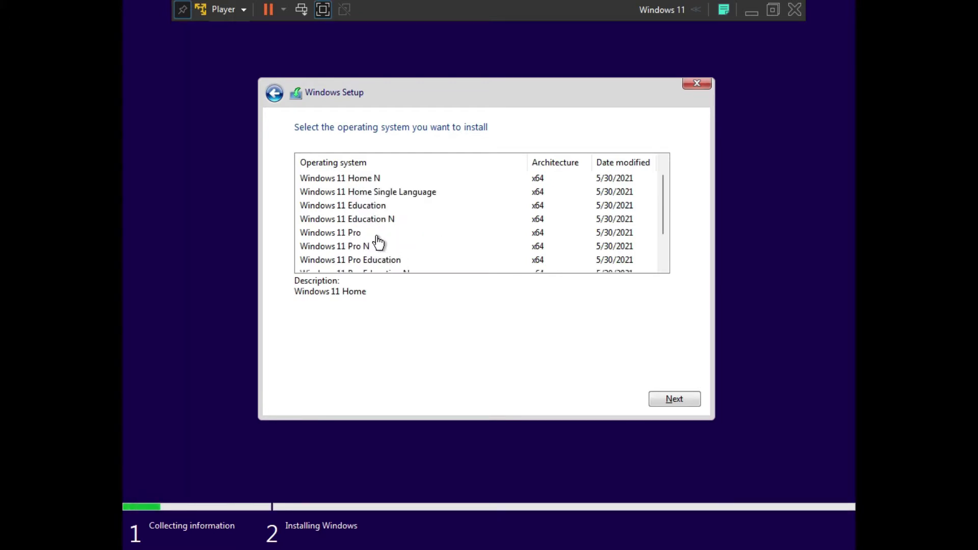
- Choose the Windows 11 Pro edition, accept the licence terms, and pick a custom installation
{"action": "left_click", "coordinate": [378, 233]}
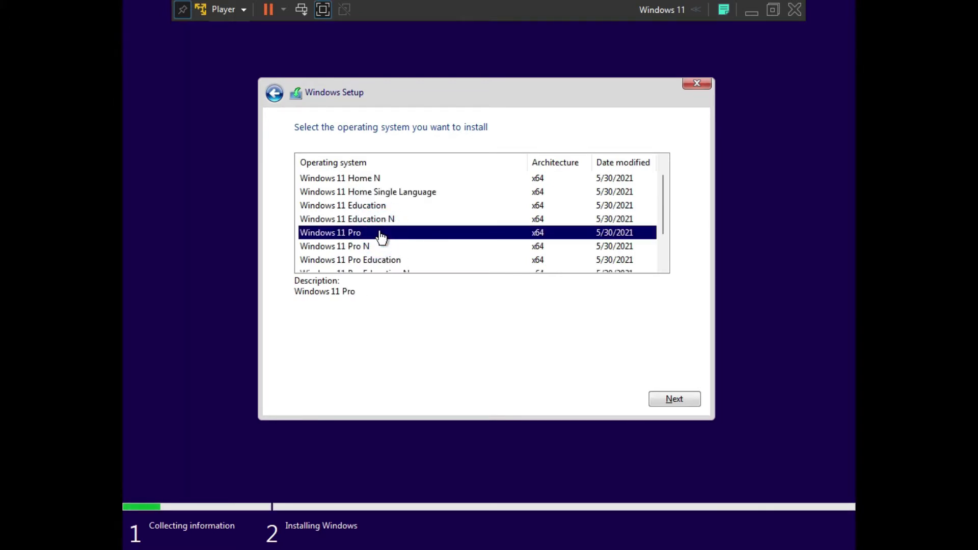
{"action": "left_click", "coordinate": [692, 399]}
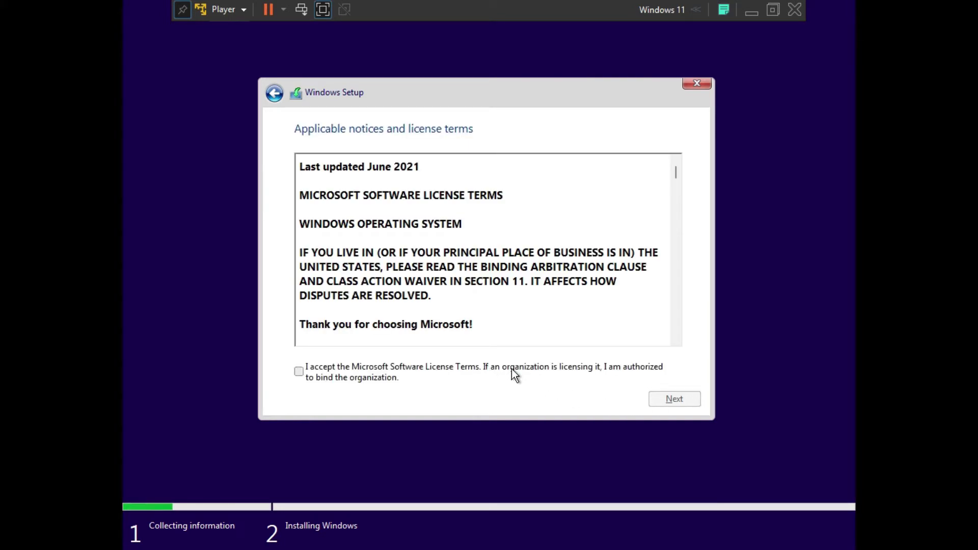
{"action": "left_click", "coordinate": [512, 369]}
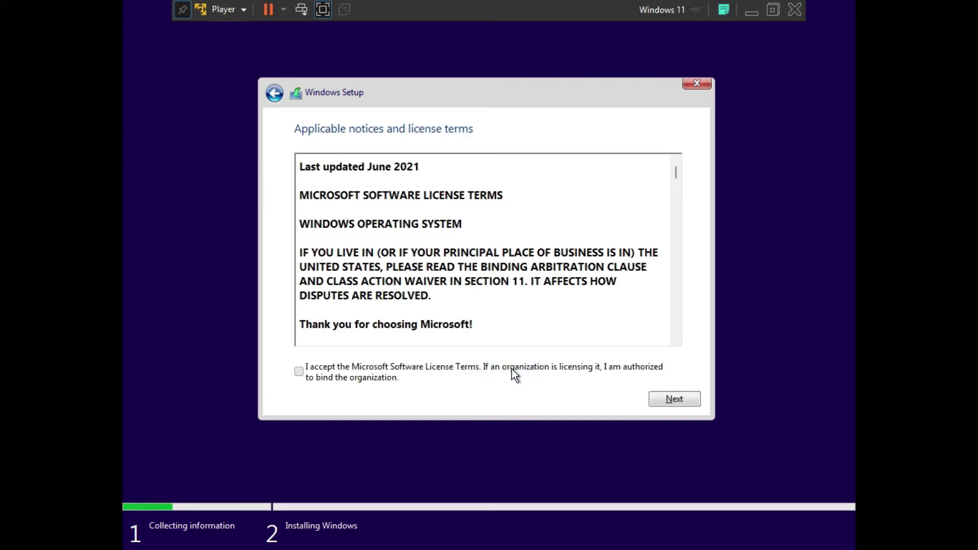
{"action": "left_click", "coordinate": [692, 402]}
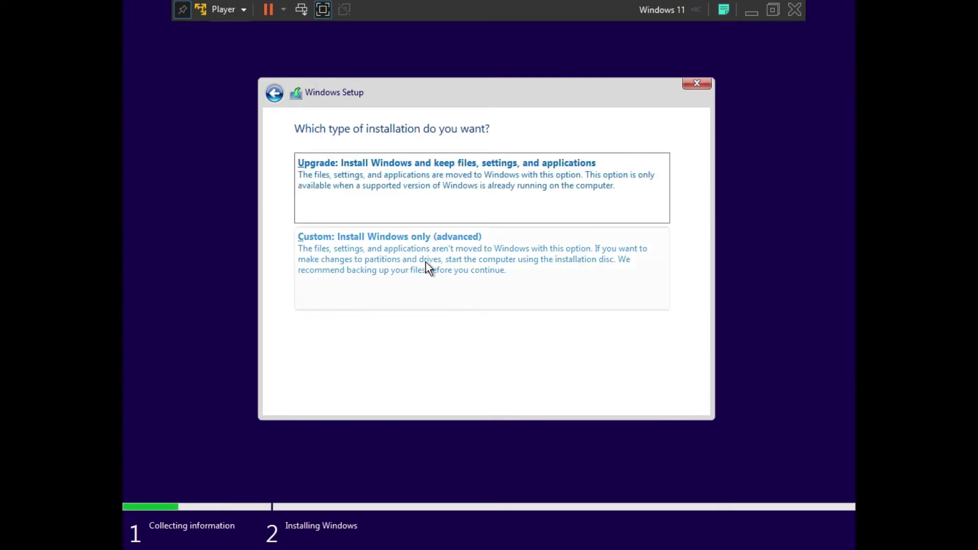
{"action": "left_click", "coordinate": [466, 262]}
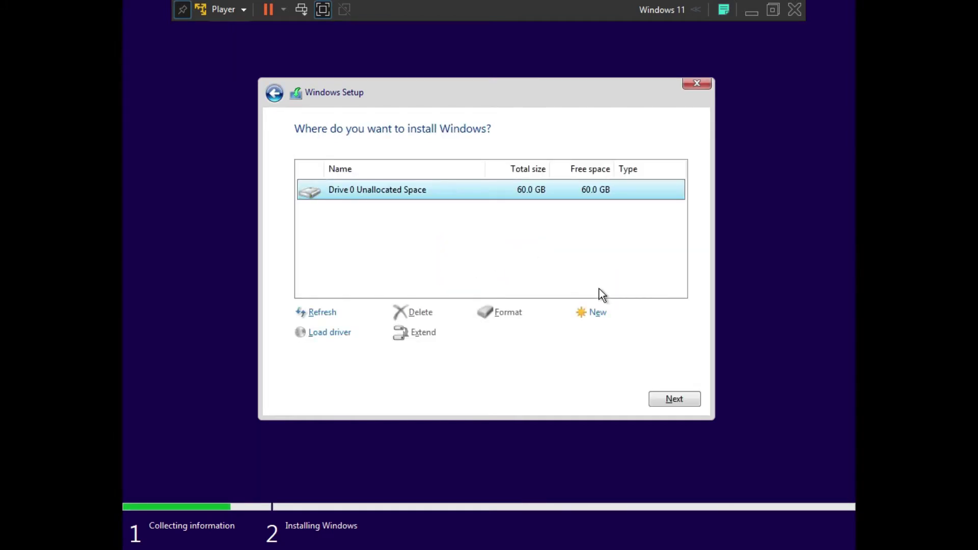
- Create a new partition at the default size on the 60 GB drive and install Windows on Partition 3
{"action": "left_click", "coordinate": [605, 314]}
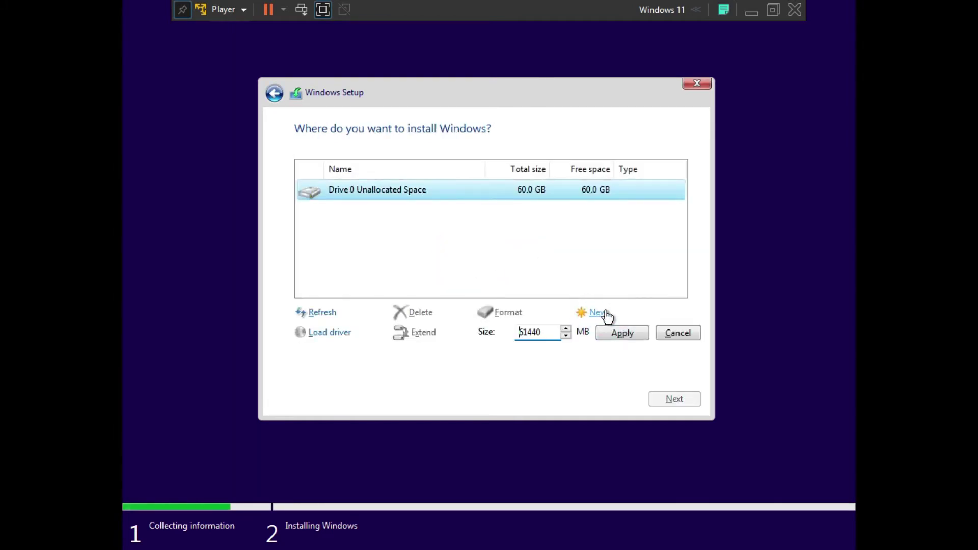
{"action": "left_click", "coordinate": [631, 335]}
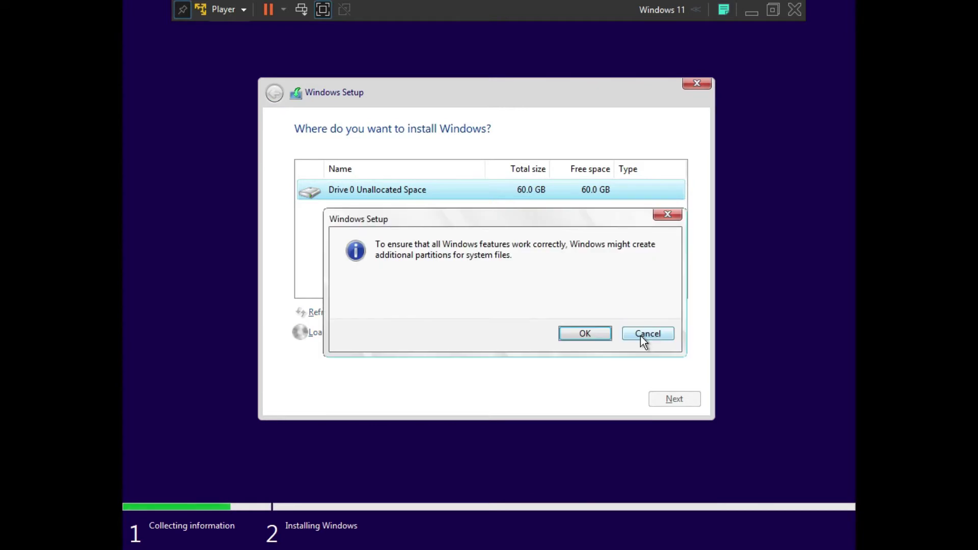
{"action": "left_click", "coordinate": [603, 337]}
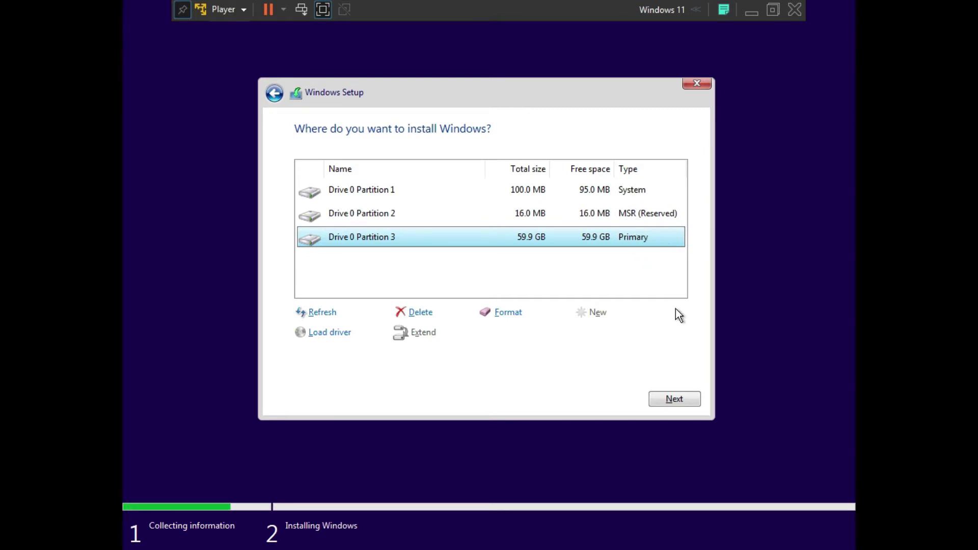
{"action": "left_click", "coordinate": [694, 398]}
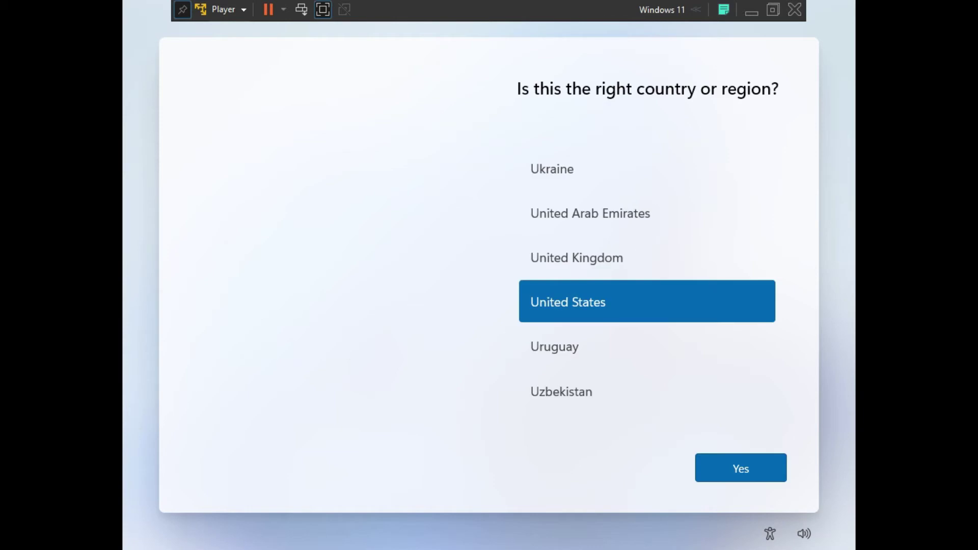
- Pick Indonesia as the country, confirm the US keyboard layout, and skip a second layout
{"action": "scroll", "coordinate": [709, 299], "scroll_direction": "up", "scroll_amount": 3}
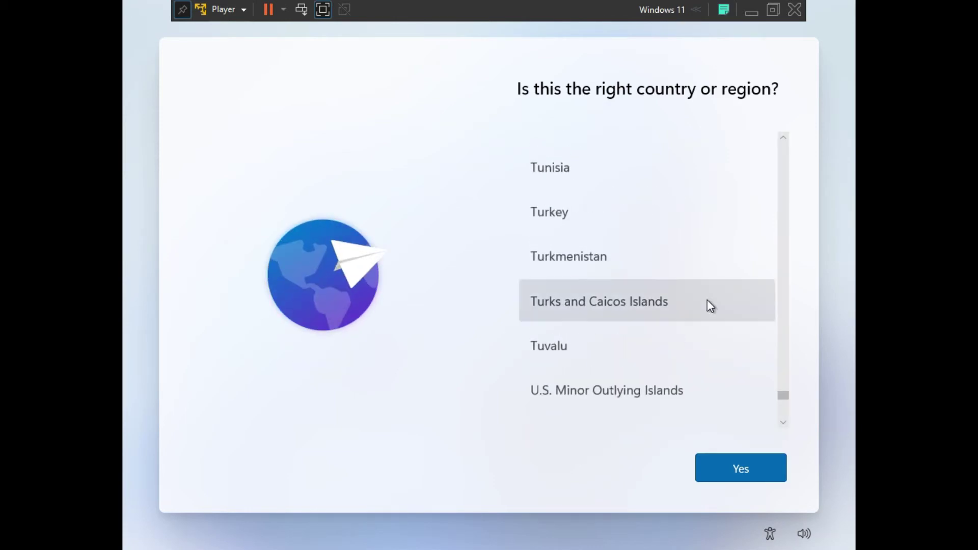
{"action": "scroll", "coordinate": [708, 301], "scroll_direction": "up", "scroll_amount": 20}
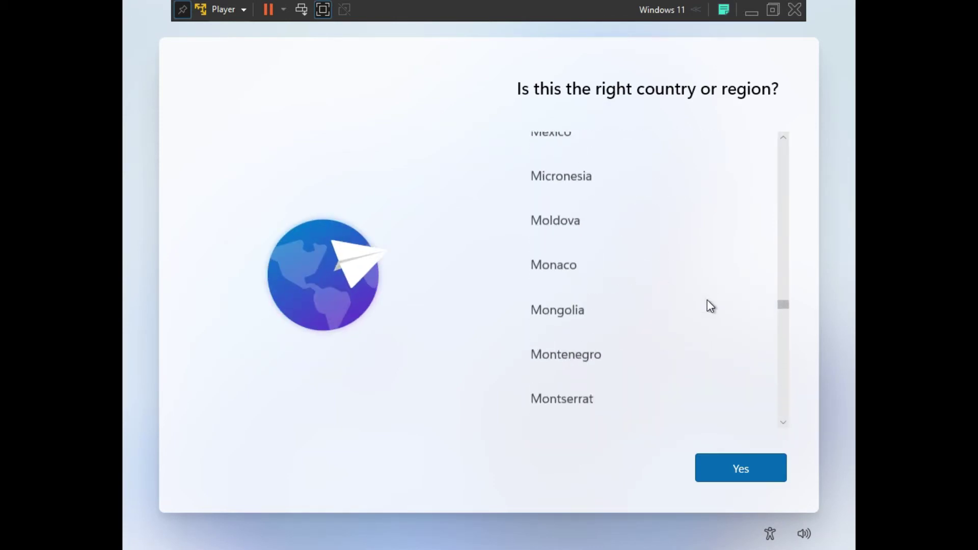
{"action": "scroll", "coordinate": [707, 300], "scroll_direction": "up", "scroll_amount": 20}
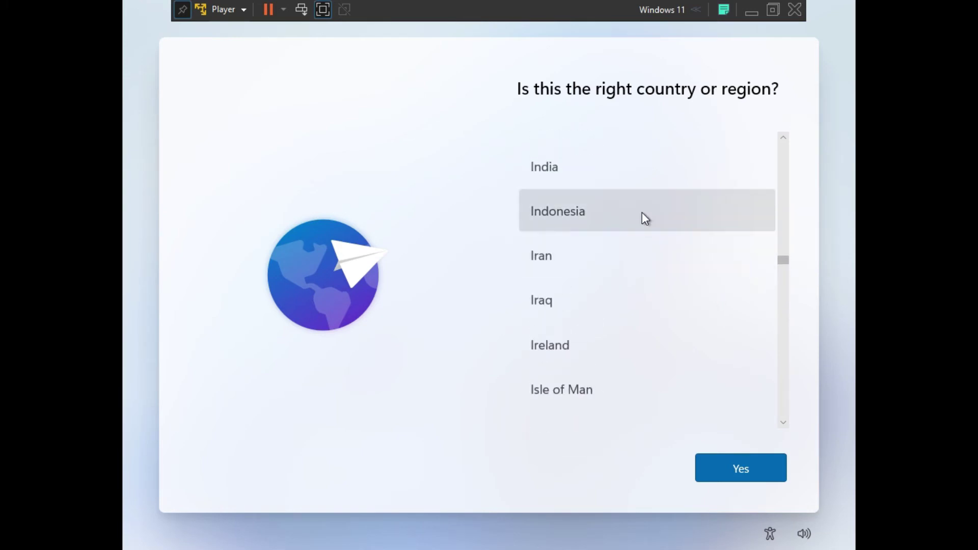
{"action": "left_click", "coordinate": [642, 211]}
{"action": "left_click", "coordinate": [770, 467]}
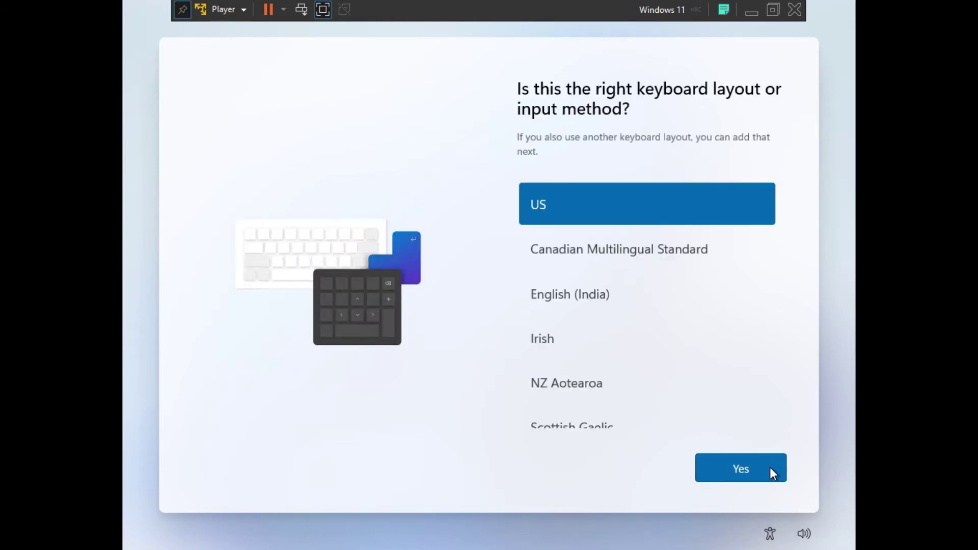
{"action": "left_click", "coordinate": [769, 466]}
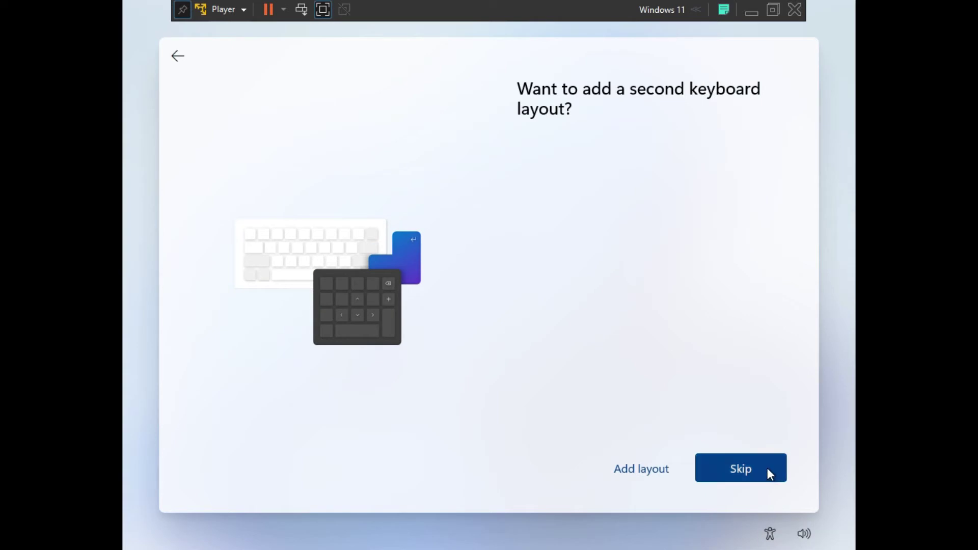
{"action": "left_click", "coordinate": [768, 469]}
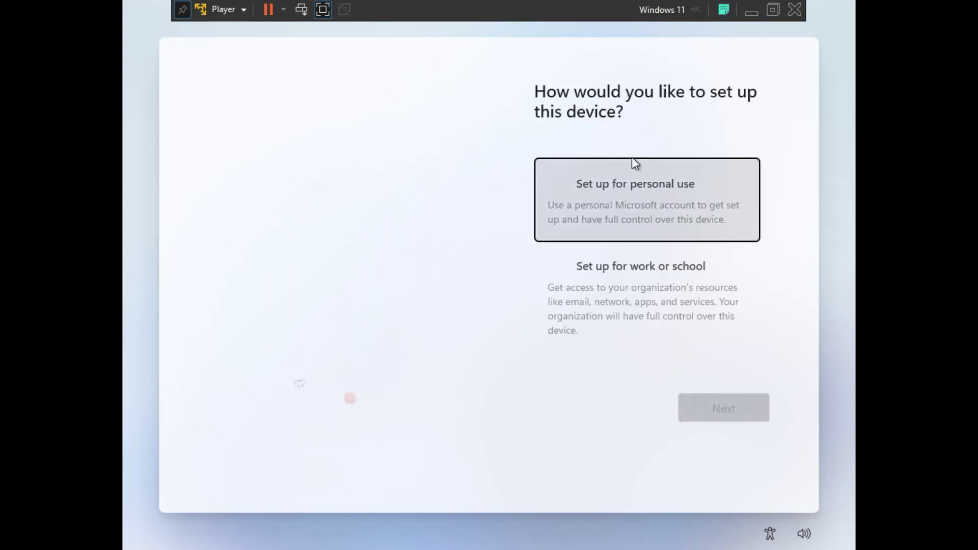
- Choose personal use, switch to an offline account under sign-in options, and skip Microsoft sign-in
{"action": "left_click", "coordinate": [716, 199]}
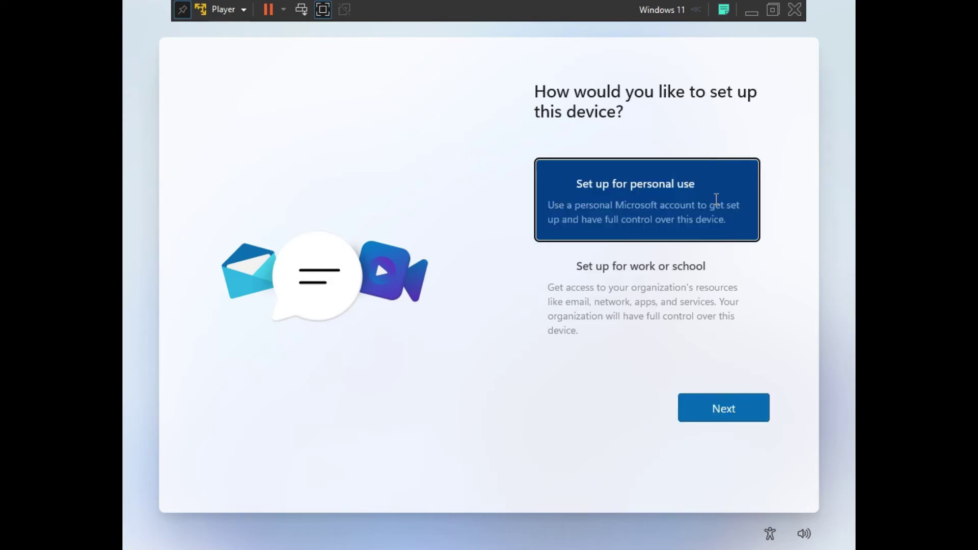
{"action": "left_click", "coordinate": [757, 411]}
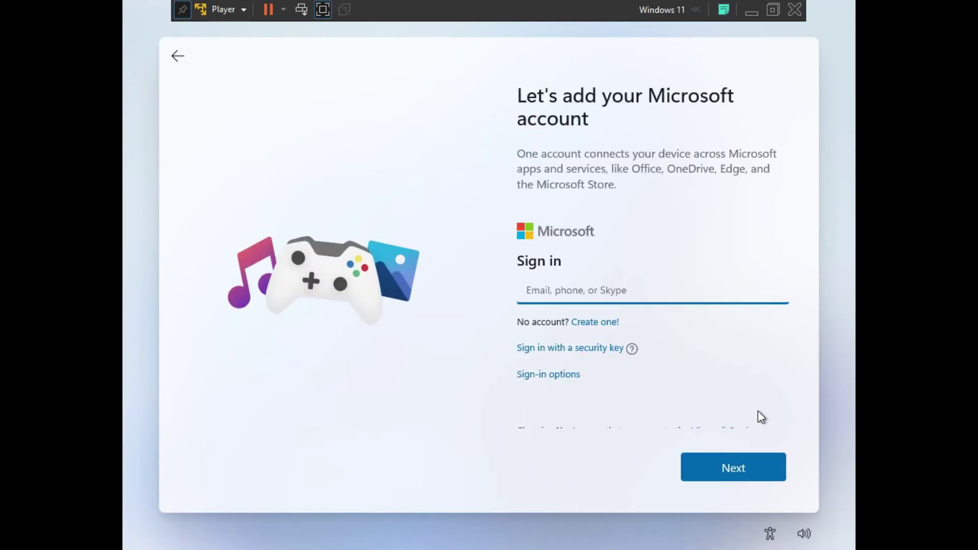
{"action": "left_click", "coordinate": [565, 375]}
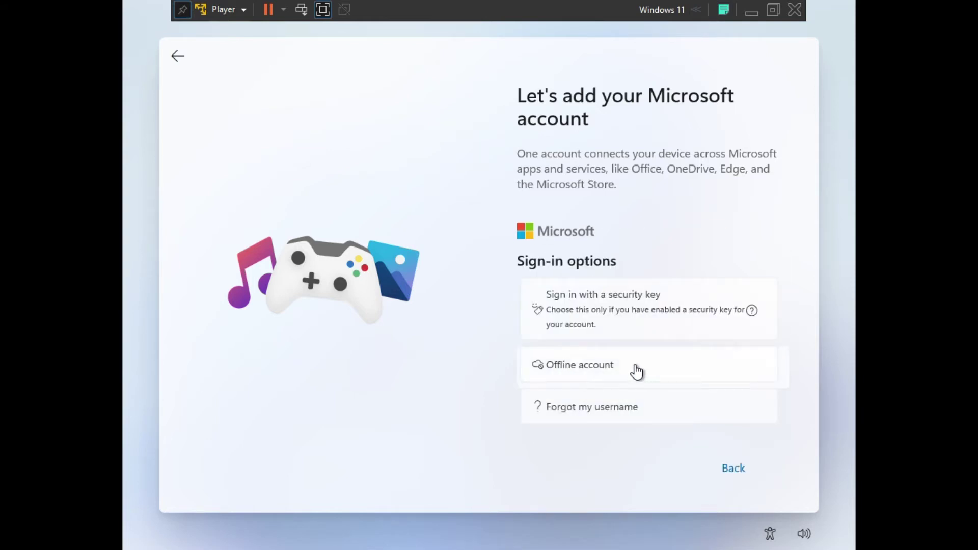
{"action": "left_click", "coordinate": [635, 368]}
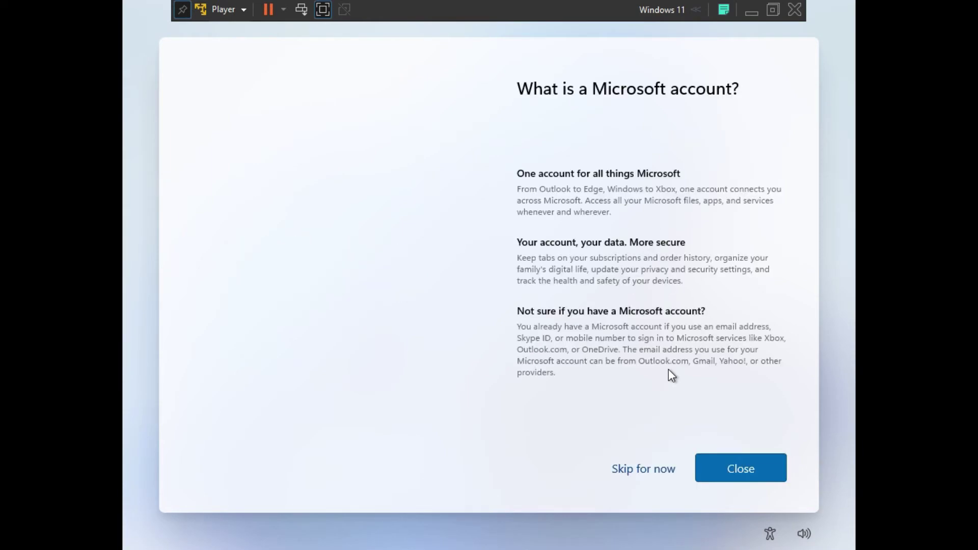
{"action": "left_click", "coordinate": [646, 470]}
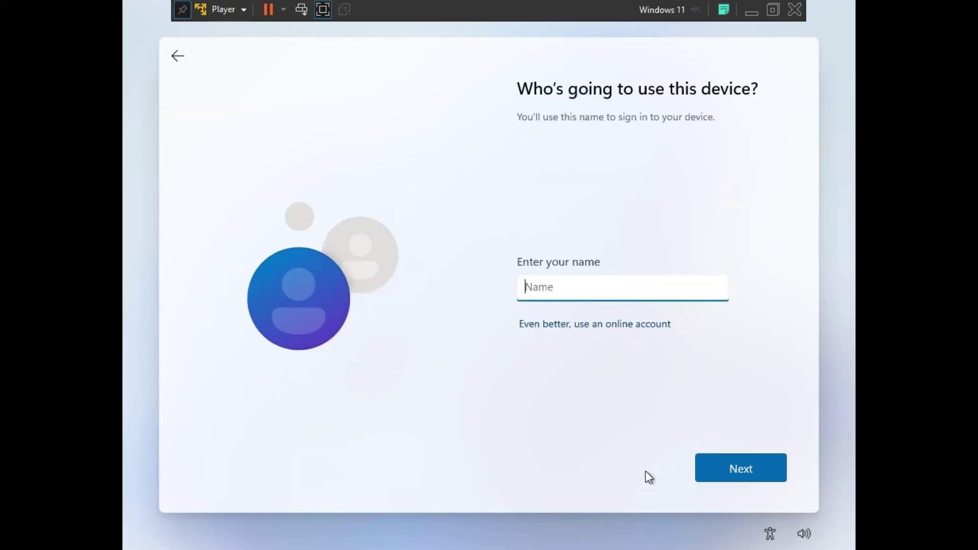
- Enter the local account user name and continue without setting a password
{"action": "type", "text": "Tomatyo.com"}
{"action": "left_click", "coordinate": [768, 468]}
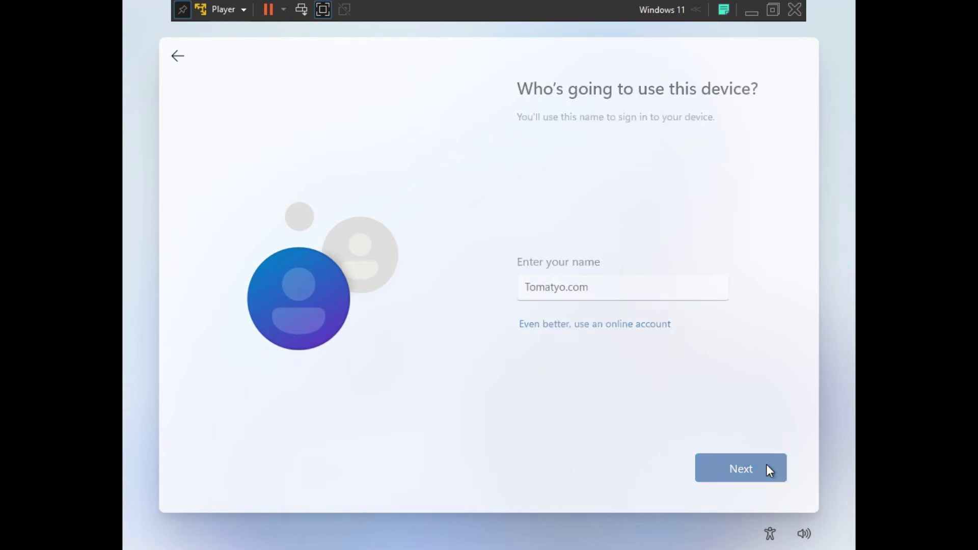
{"action": "left_click", "coordinate": [767, 466]}
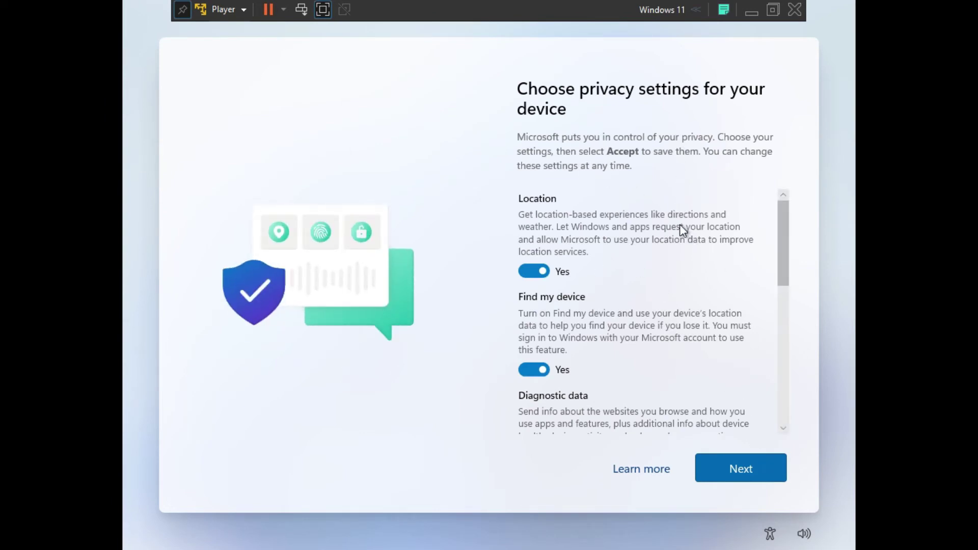
- Accept the default privacy settings, leaving Tailored experiences and Advertising ID on
{"action": "scroll", "coordinate": [705, 259], "scroll_direction": "down", "scroll_amount": 5}
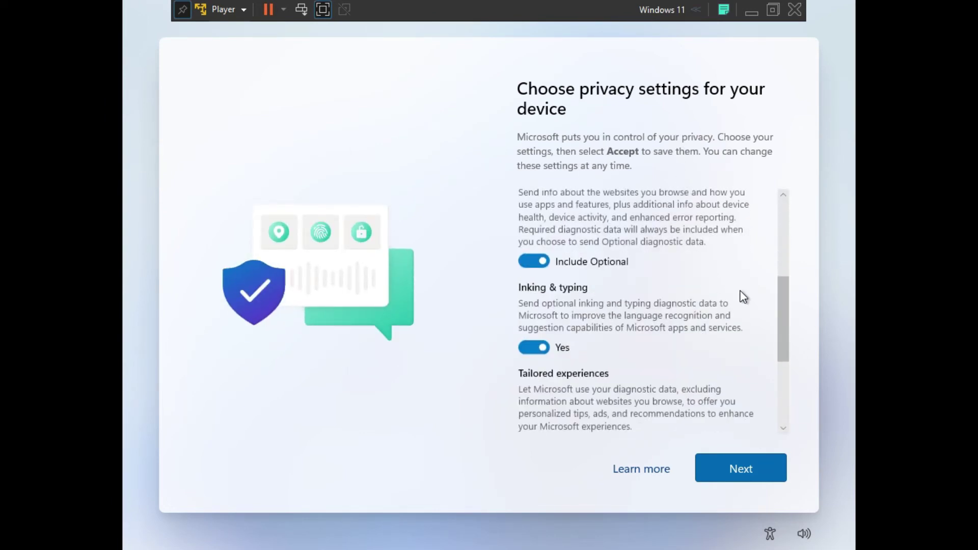
{"action": "scroll", "coordinate": [743, 297], "scroll_direction": "down", "scroll_amount": 3}
{"action": "scroll", "coordinate": [749, 312], "scroll_direction": "down", "scroll_amount": 1}
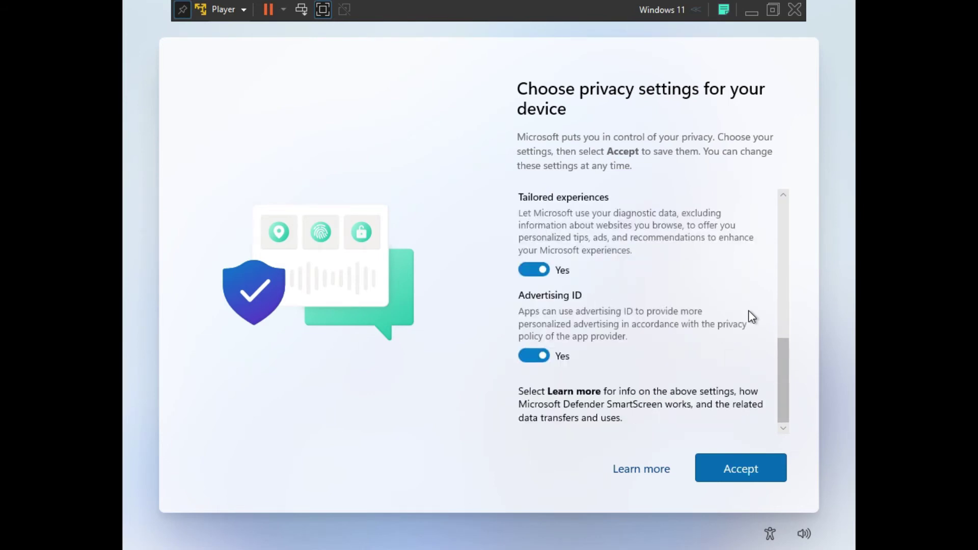
{"action": "left_click", "coordinate": [778, 473]}
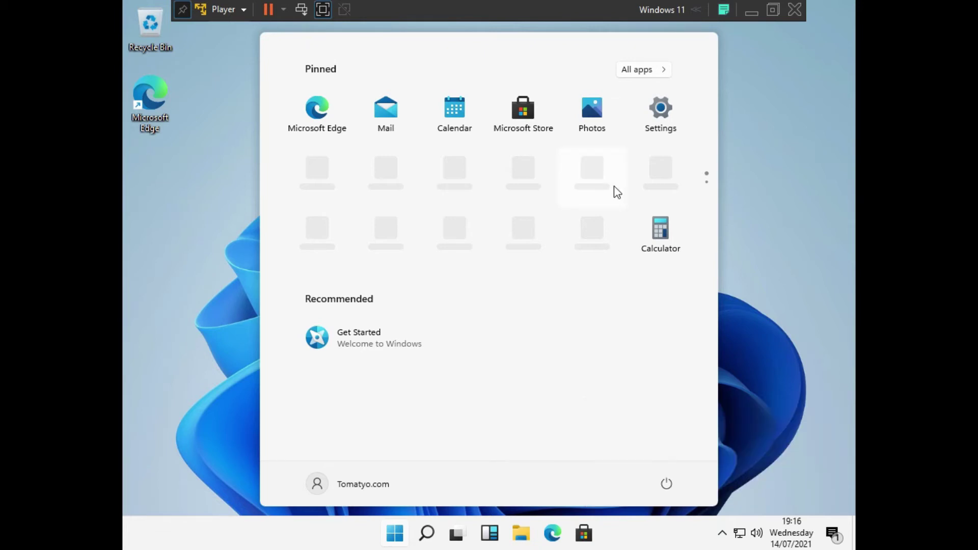
- Exit full screen, start the VMware Tools install from the VMware bar, then restore full screen
{"action": "left_click", "coordinate": [322, 9]}
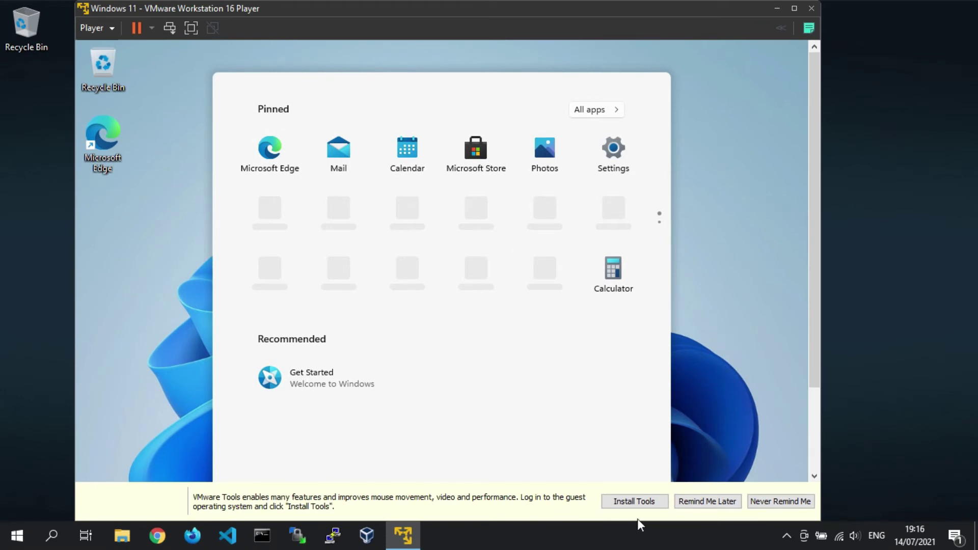
{"action": "left_click_drag", "start_coordinate": [815, 334], "coordinate": [811, 415]}
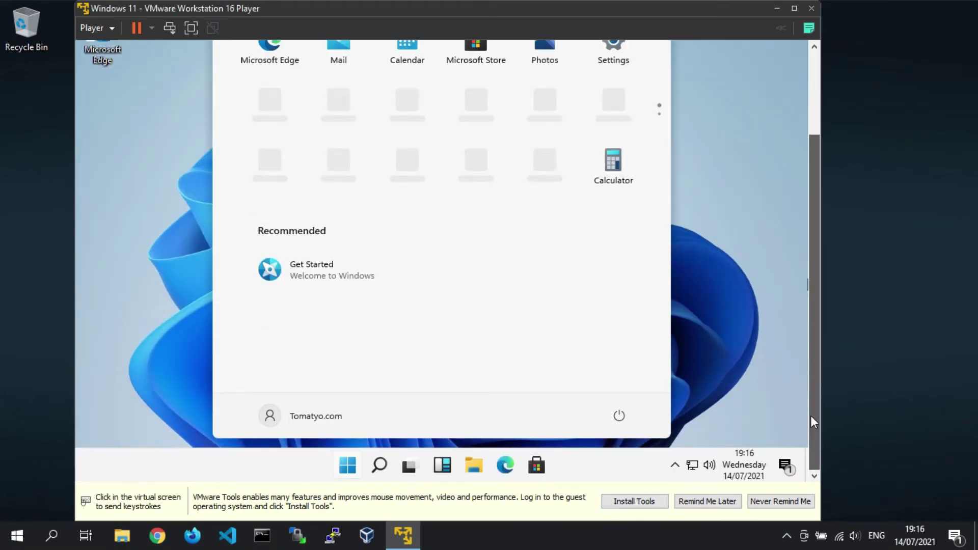
{"action": "left_click", "coordinate": [662, 504]}
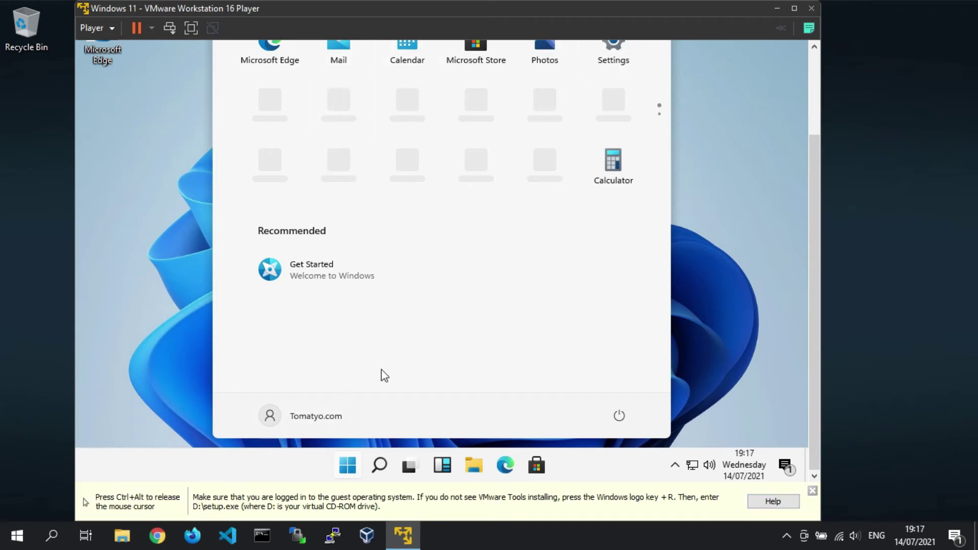
{"action": "left_click", "coordinate": [191, 28]}
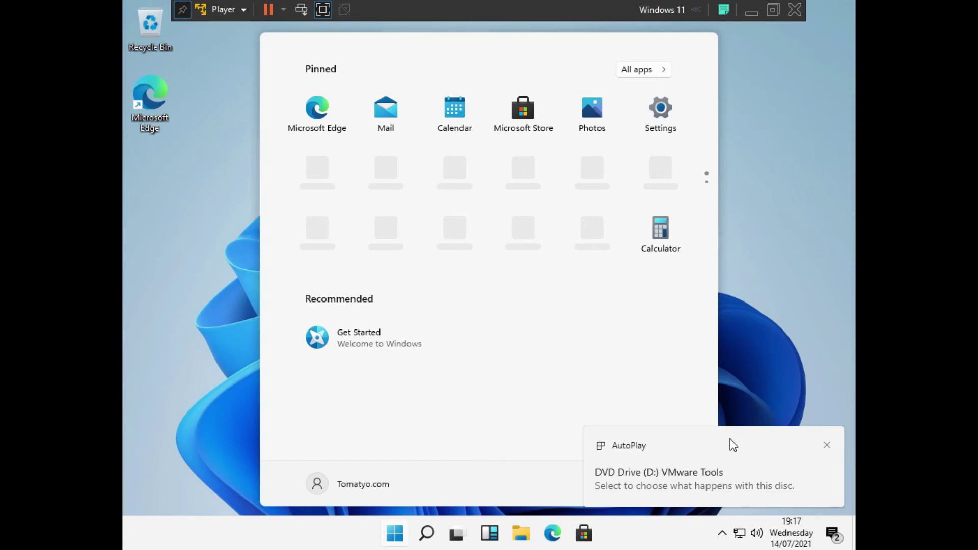
- In File Explorer, run setup64 from the DVD Drive (D:) VMware Tools disc
{"action": "left_click", "coordinate": [525, 534]}
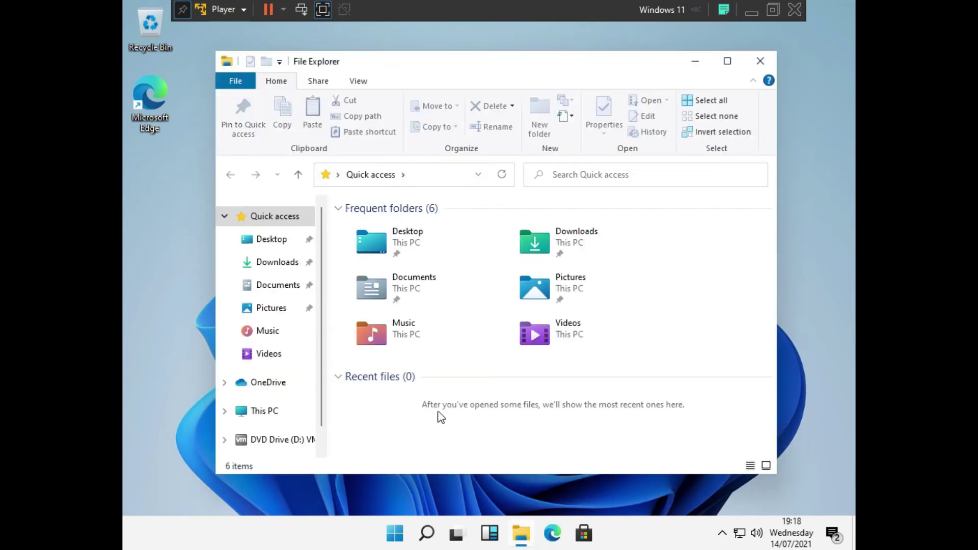
{"action": "left_click", "coordinate": [304, 441]}
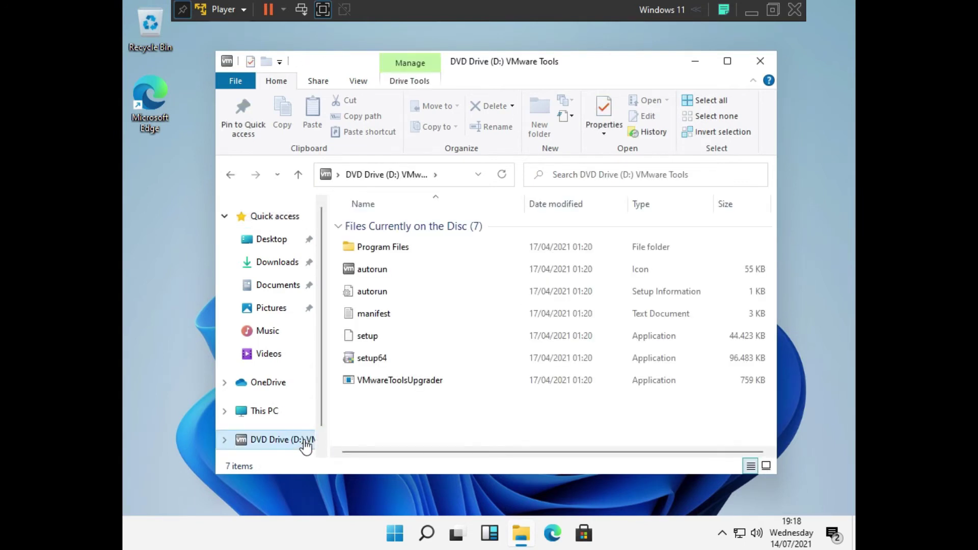
{"action": "double_click", "coordinate": [399, 360]}
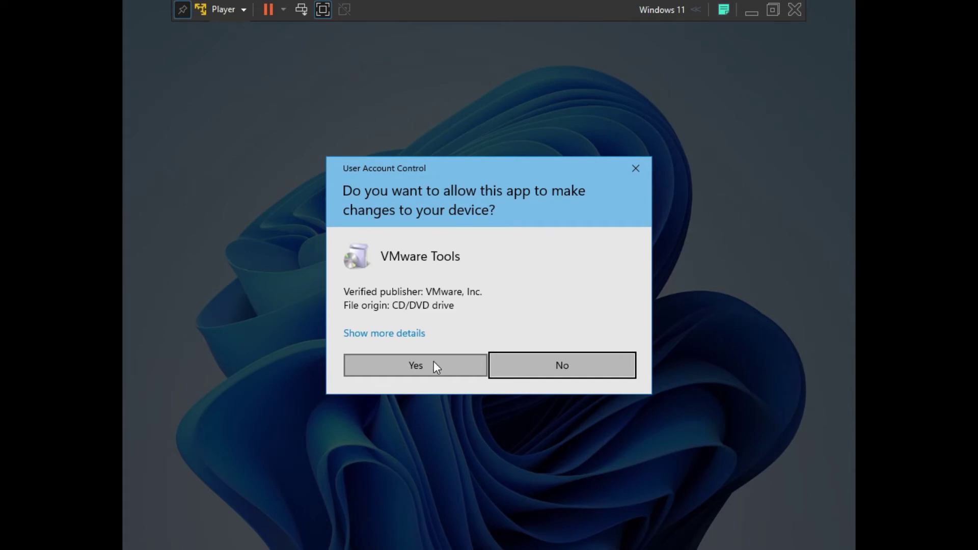
- Allow the VMware Tools installer and install it with the Typical setup type
{"action": "left_click", "coordinate": [433, 364]}
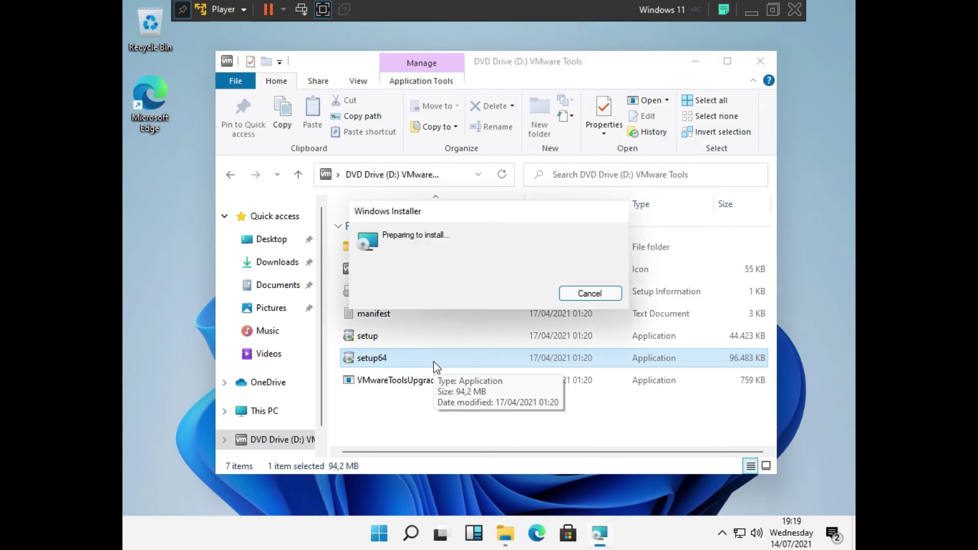
{"action": "left_click", "coordinate": [584, 380]}
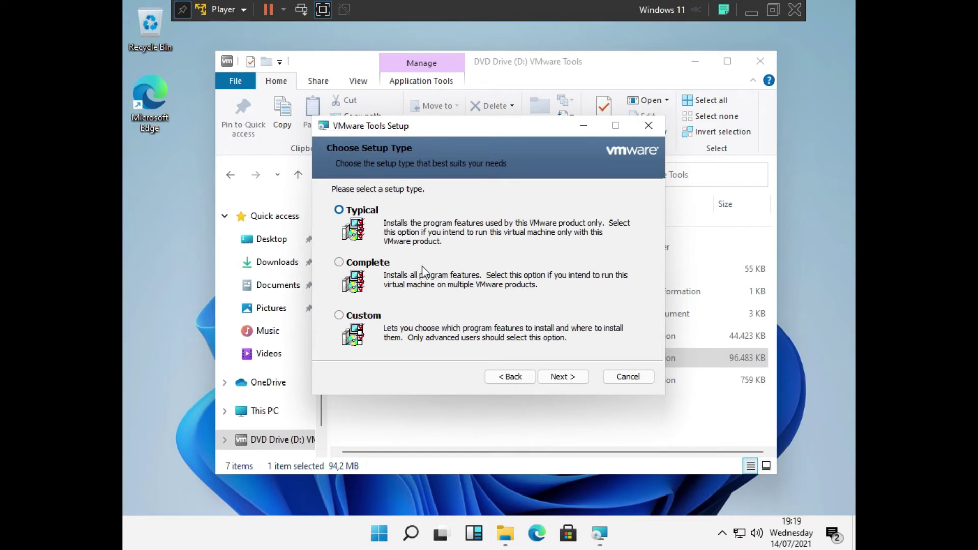
{"action": "left_click", "coordinate": [582, 378]}
{"action": "left_click", "coordinate": [583, 378]}
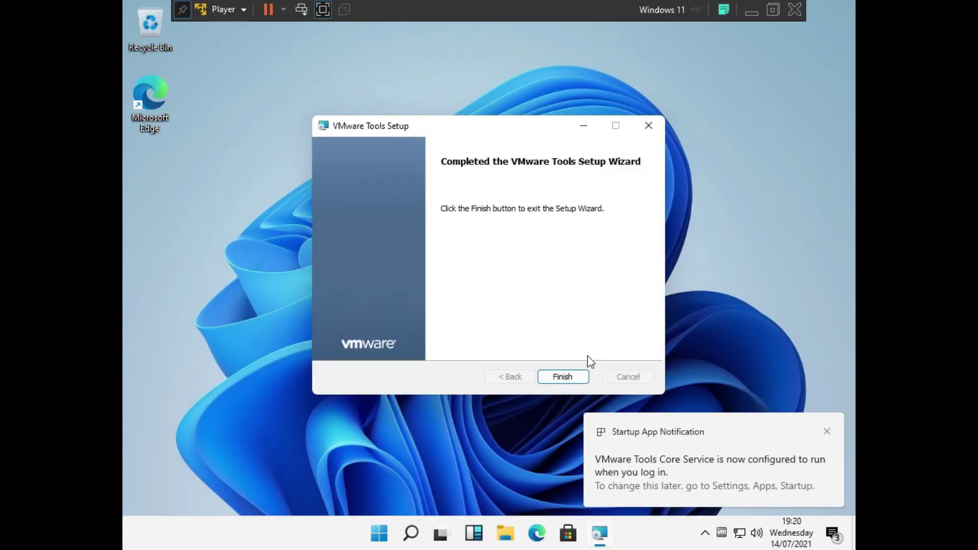
- Dismiss the startup app and AutoPlay notifications, finish setup, and agree to restart Windows
{"action": "left_click", "coordinate": [826, 431]}
{"action": "left_click", "coordinate": [825, 446]}
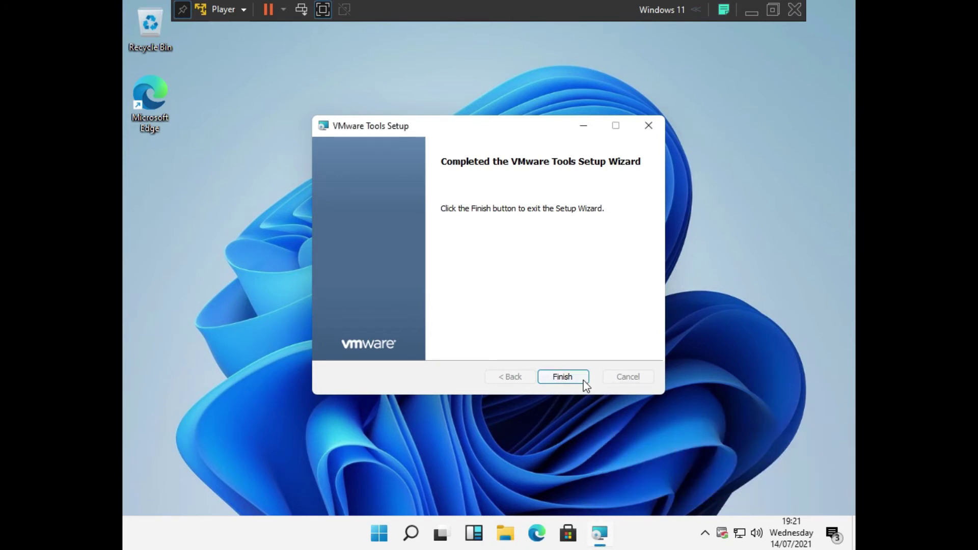
{"action": "left_click", "coordinate": [583, 377]}
{"action": "left_click", "coordinate": [440, 299]}
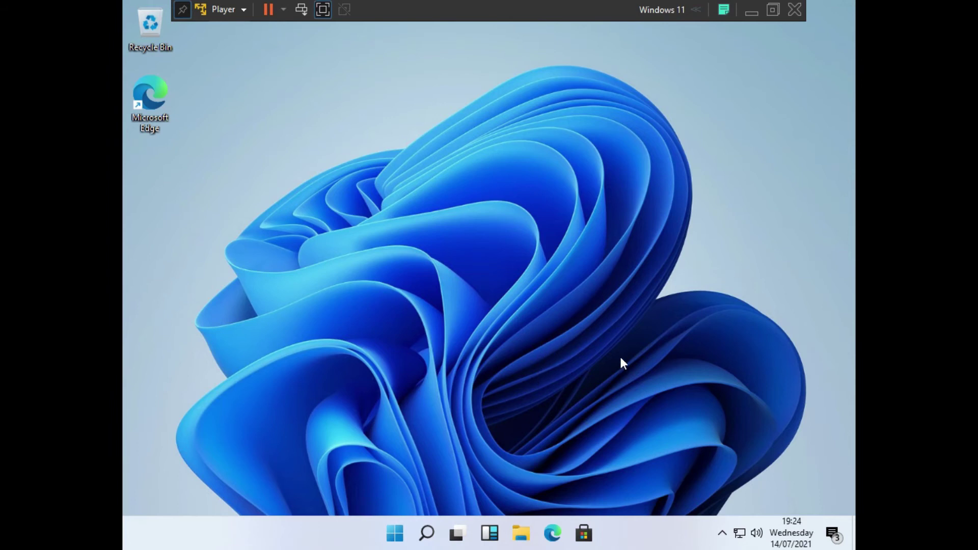
{"action": "left_click", "coordinate": [396, 537]}
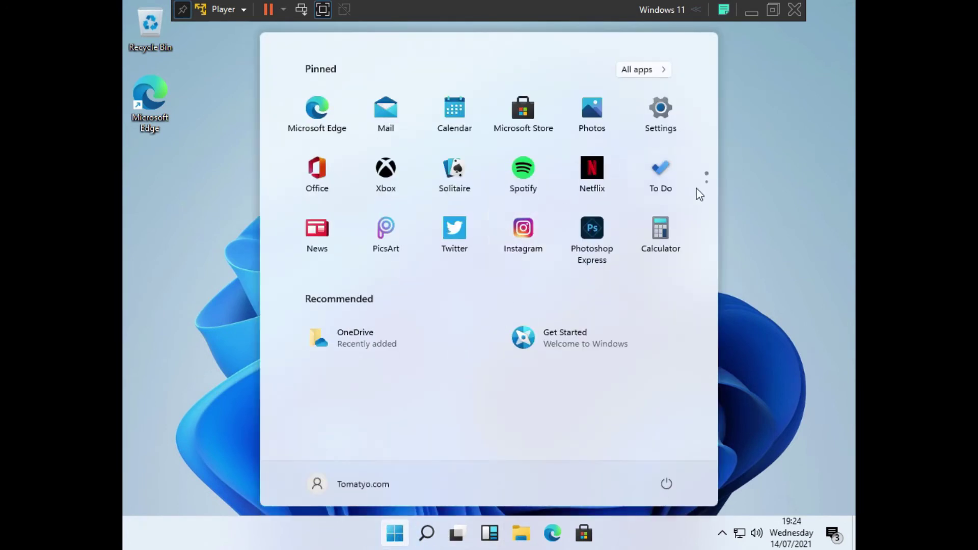
{"action": "scroll", "coordinate": [482, 192], "scroll_direction": "down", "scroll_amount": 1}
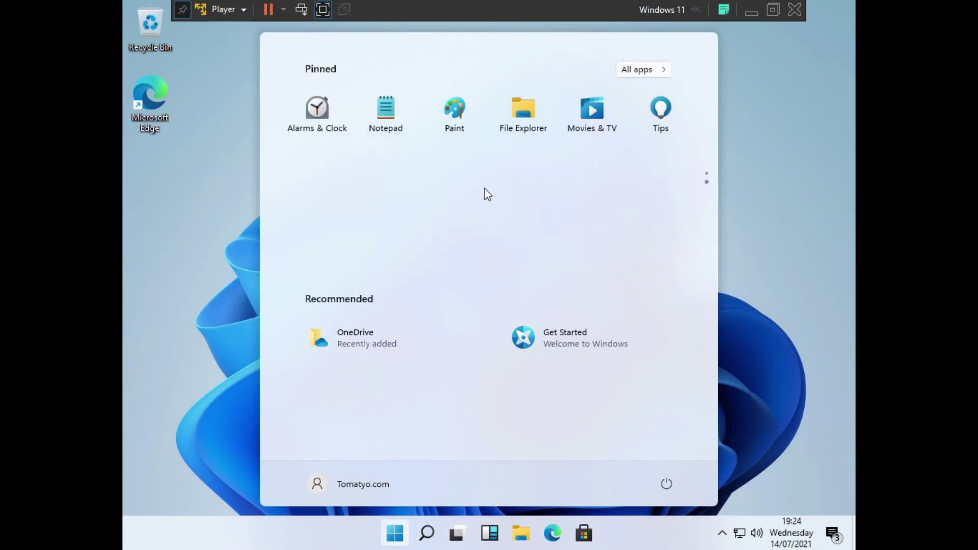
{"action": "scroll", "coordinate": [487, 194], "scroll_direction": "up", "scroll_amount": 1}
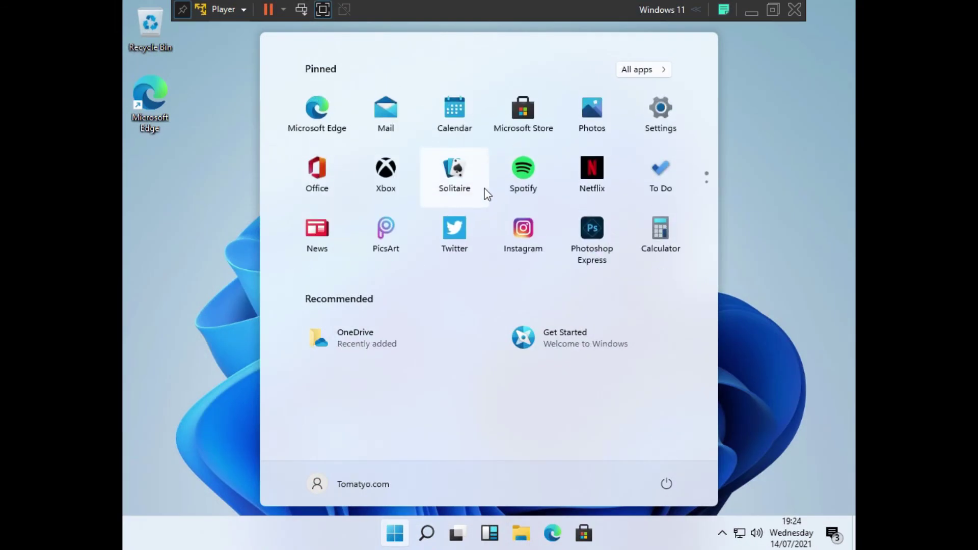
{"action": "left_click", "coordinate": [664, 70]}
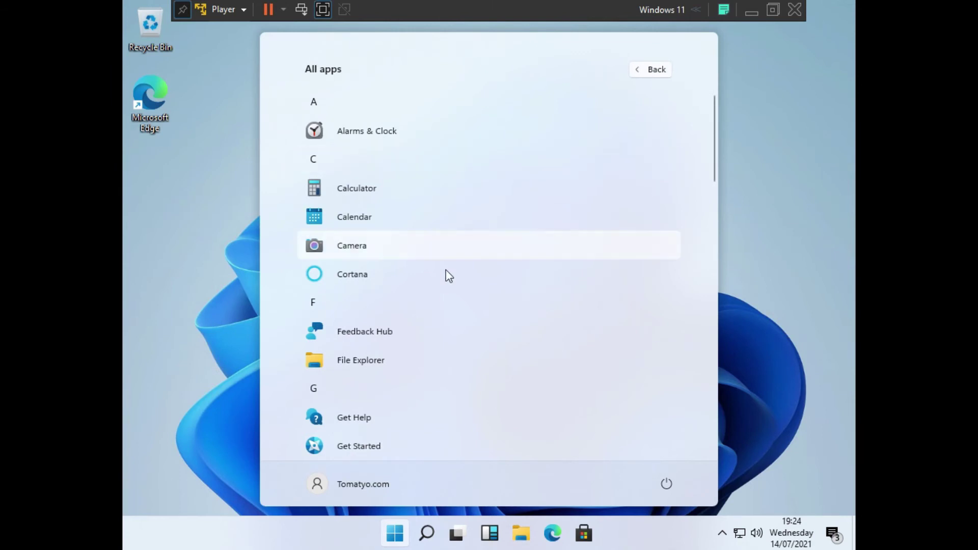
{"action": "scroll", "coordinate": [476, 208], "scroll_direction": "down", "scroll_amount": 8}
{"action": "scroll", "coordinate": [496, 206], "scroll_direction": "down", "scroll_amount": 5}
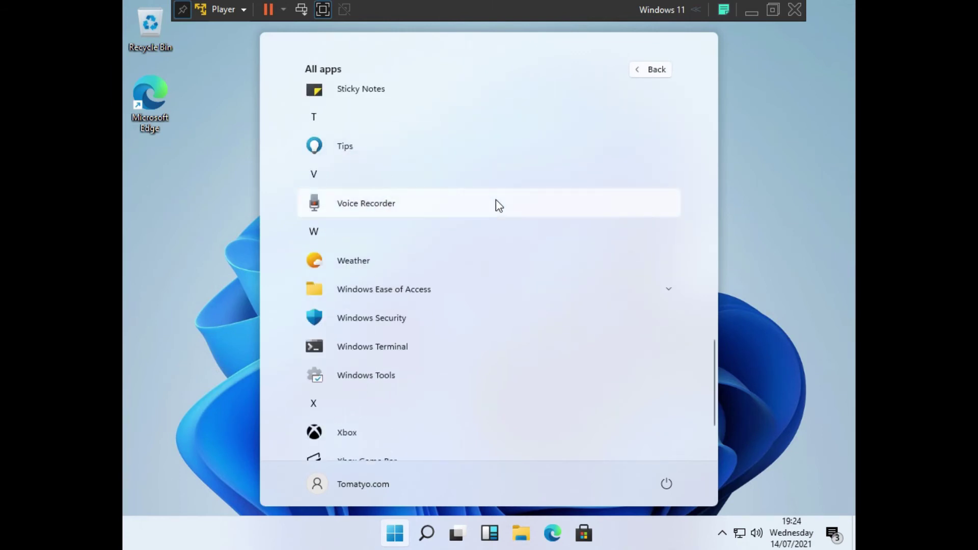
{"action": "scroll", "coordinate": [517, 223], "scroll_direction": "down", "scroll_amount": 2}
{"action": "scroll", "coordinate": [518, 222], "scroll_direction": "up", "scroll_amount": 15}
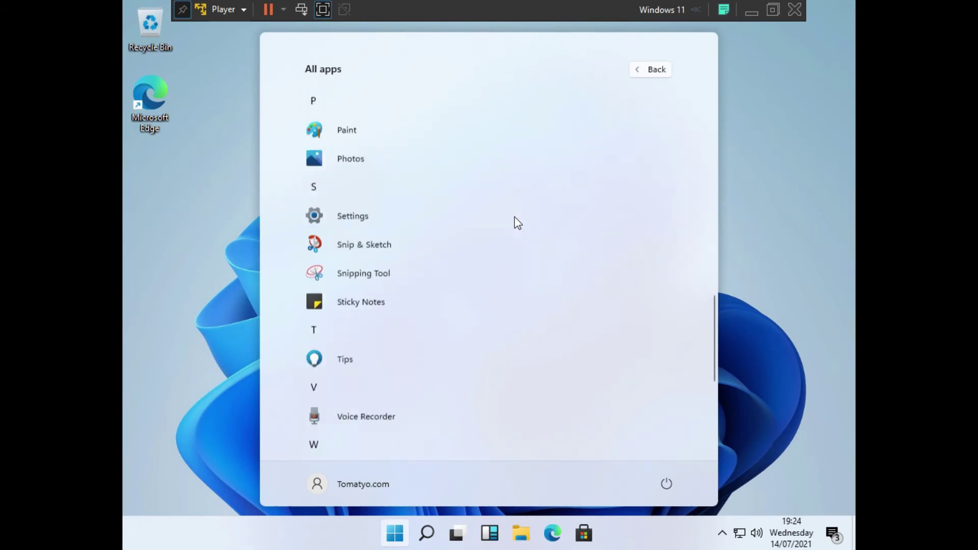
{"action": "left_click", "coordinate": [643, 69]}
{"action": "left_click", "coordinate": [790, 224]}
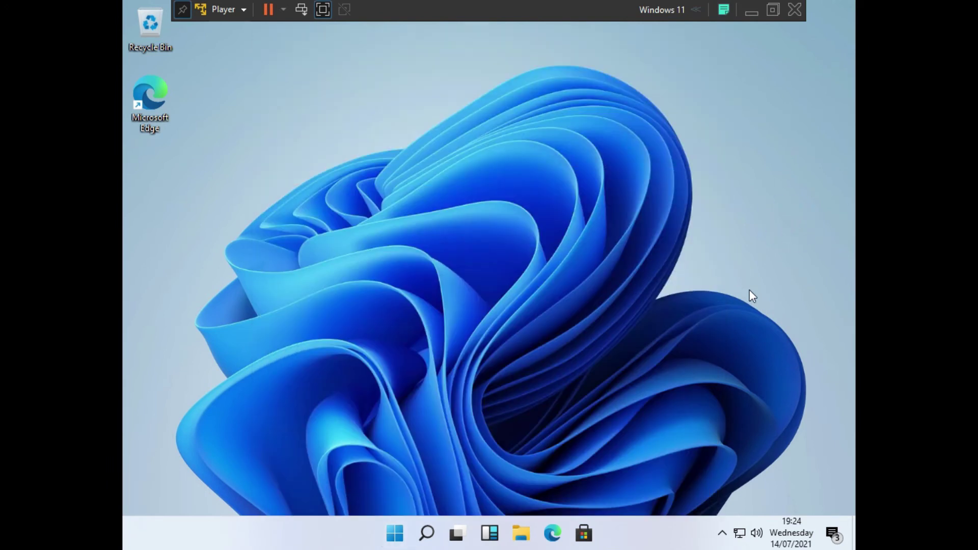
{"action": "left_click", "coordinate": [428, 533]}
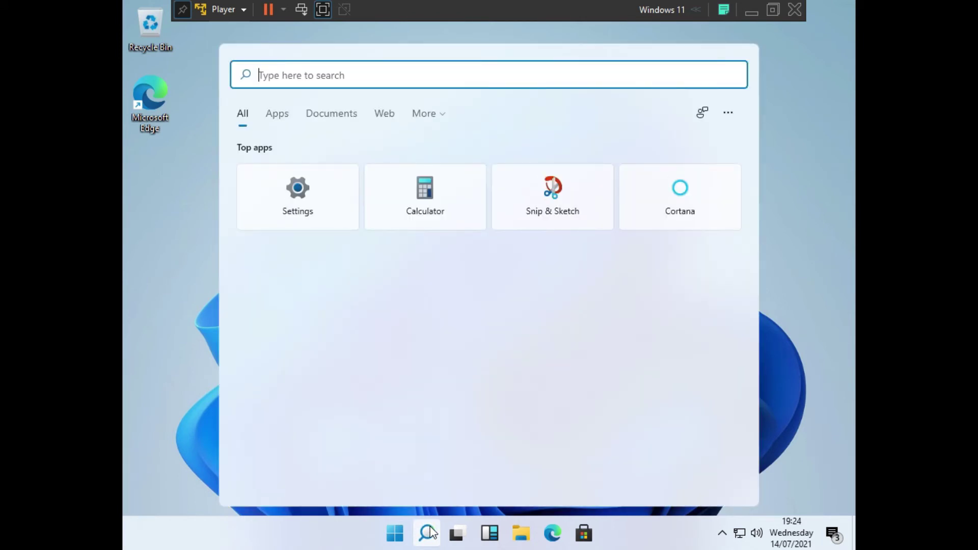
{"action": "left_click", "coordinate": [430, 533]}
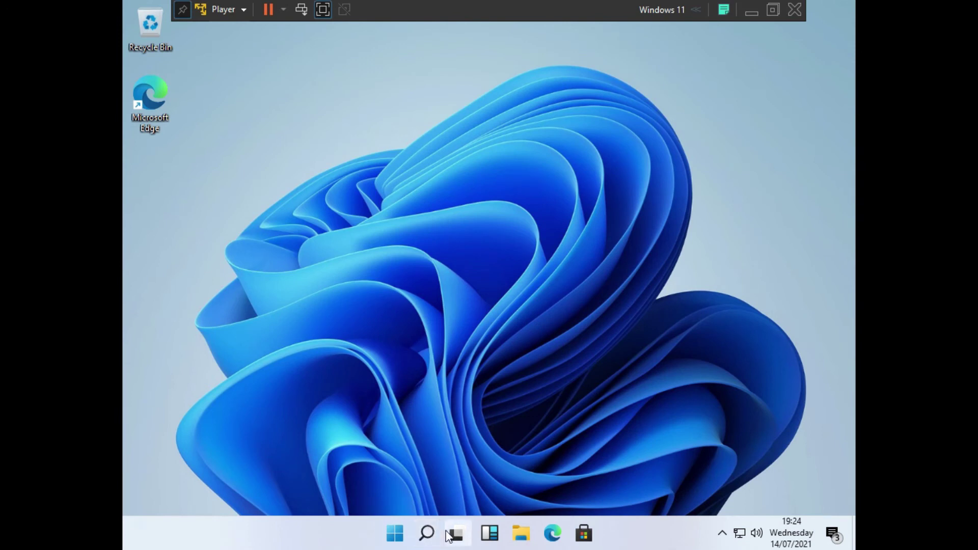
{"action": "left_click", "coordinate": [453, 538]}
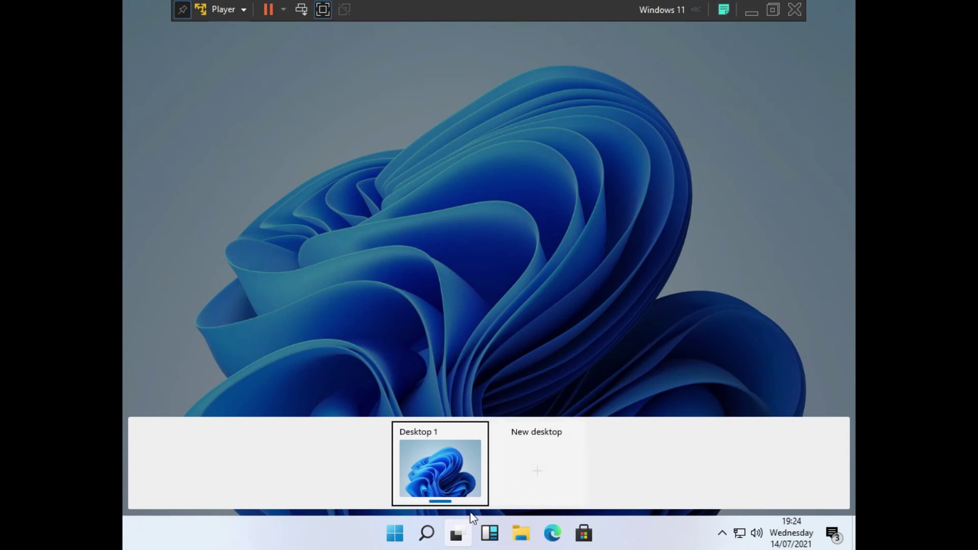
{"action": "left_click", "coordinate": [517, 373]}
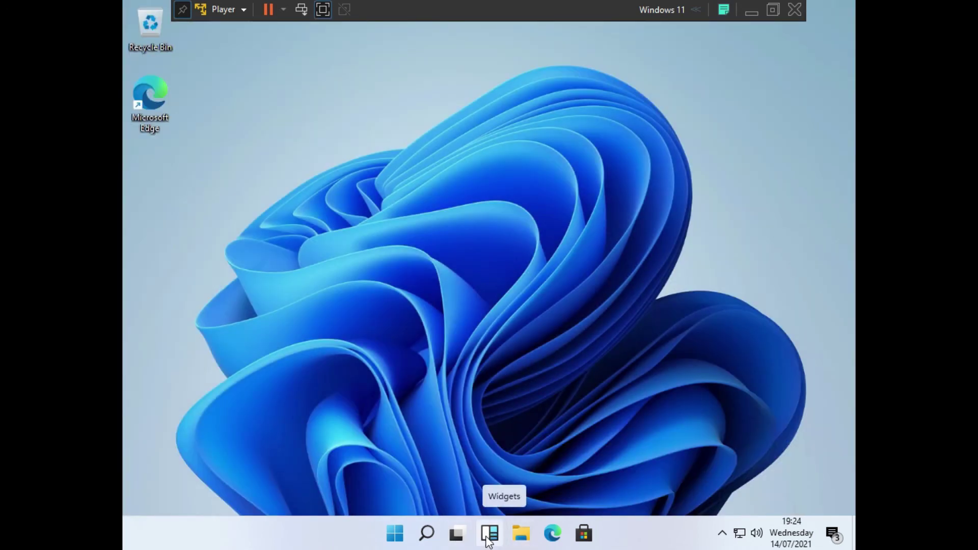
{"action": "left_click", "coordinate": [487, 539]}
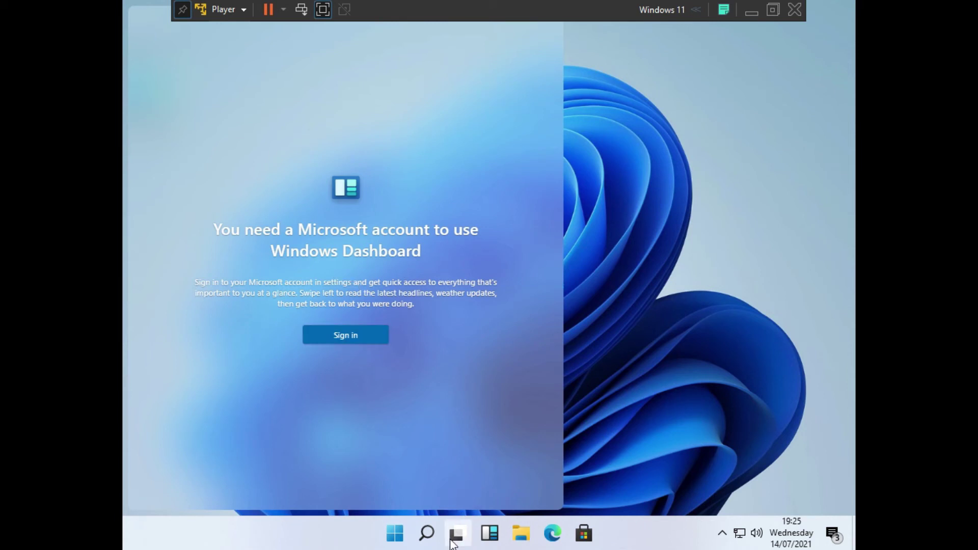
{"action": "left_click", "coordinate": [457, 535]}
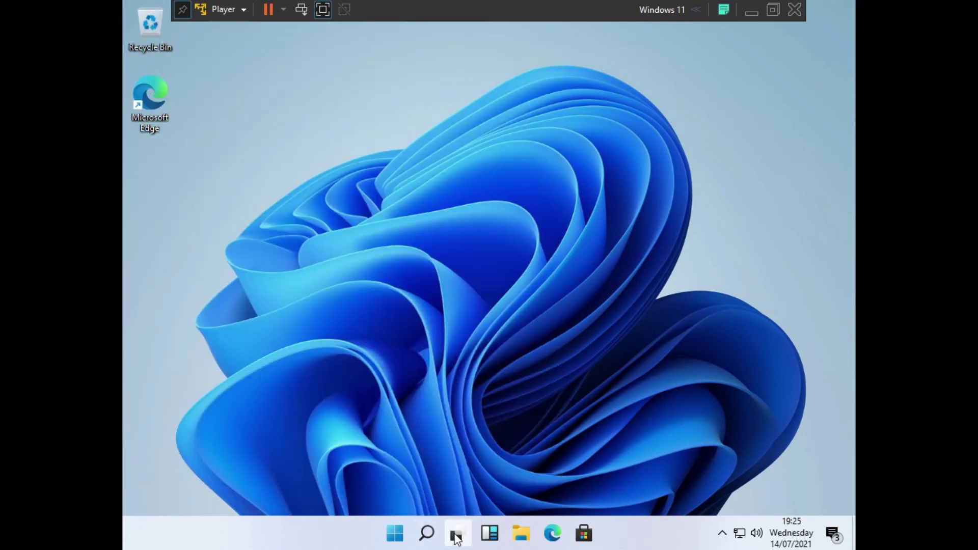
{"action": "left_click", "coordinate": [630, 254]}
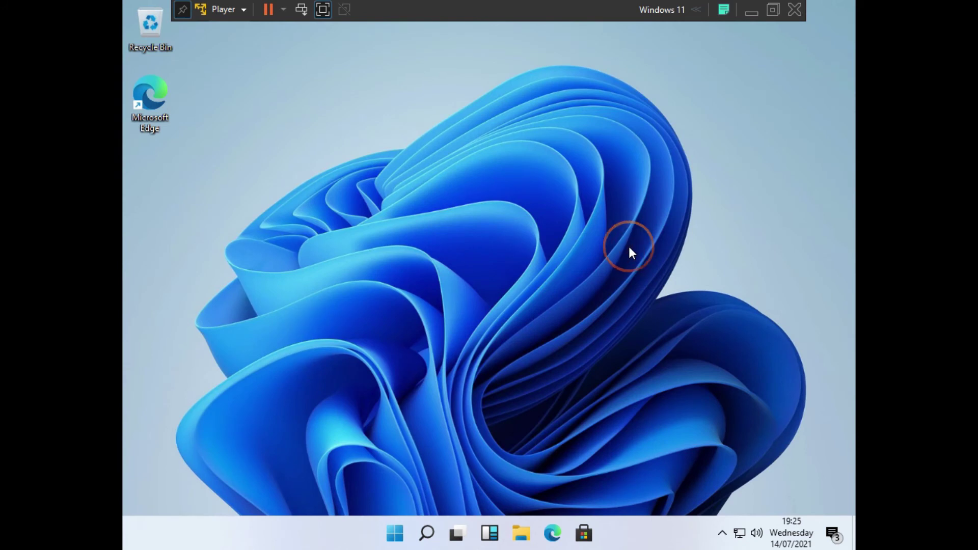
- Try the dark theme under Personalization > Themes, blocked by activation, then return to Settings home
{"action": "right_click", "coordinate": [629, 248]}
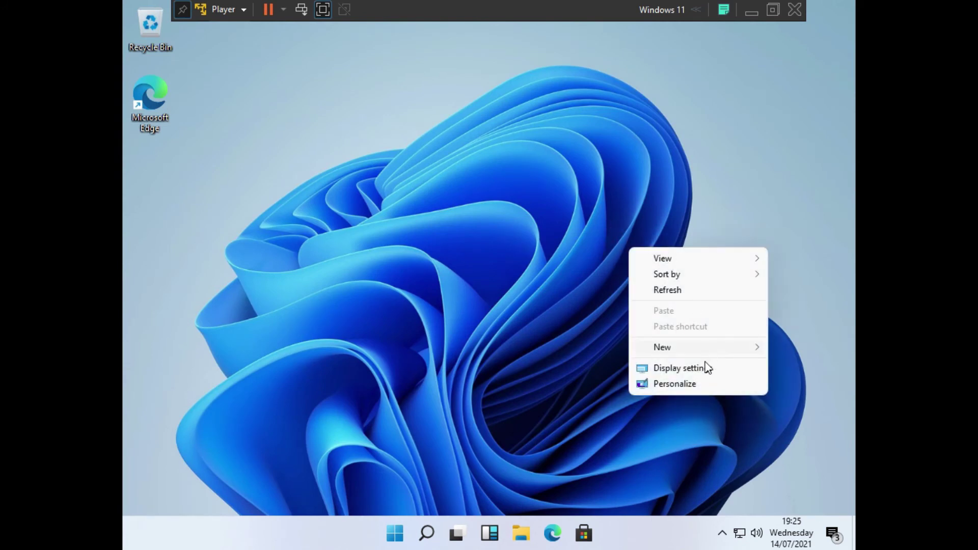
{"action": "left_click", "coordinate": [701, 383]}
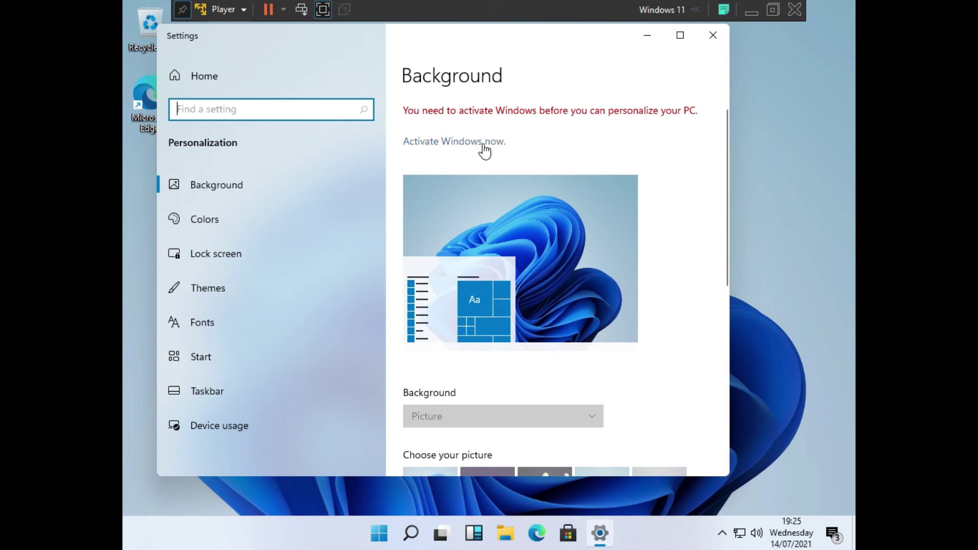
{"action": "scroll", "coordinate": [605, 258], "scroll_direction": "down", "scroll_amount": 3}
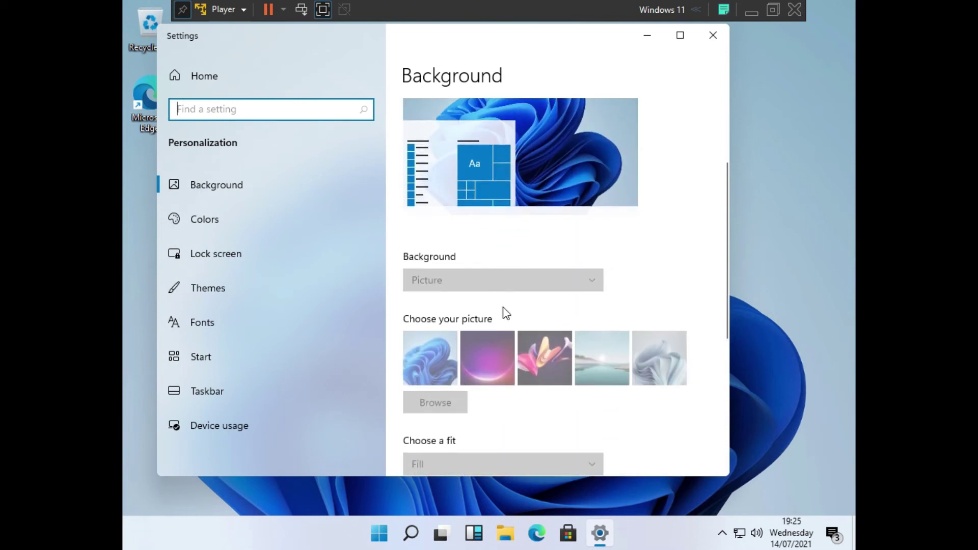
{"action": "left_click", "coordinate": [301, 287]}
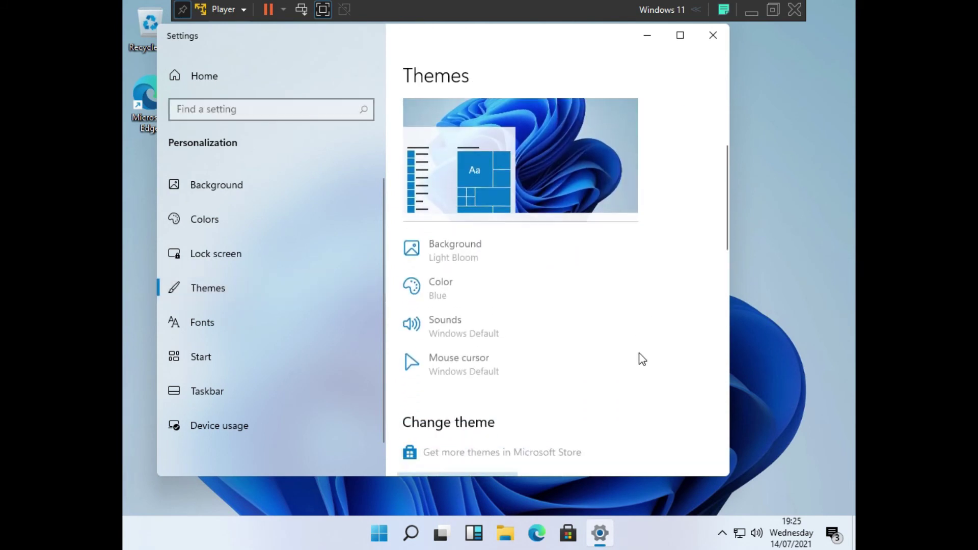
{"action": "scroll", "coordinate": [587, 416], "scroll_direction": "down", "scroll_amount": 2}
{"action": "left_click", "coordinate": [574, 399]}
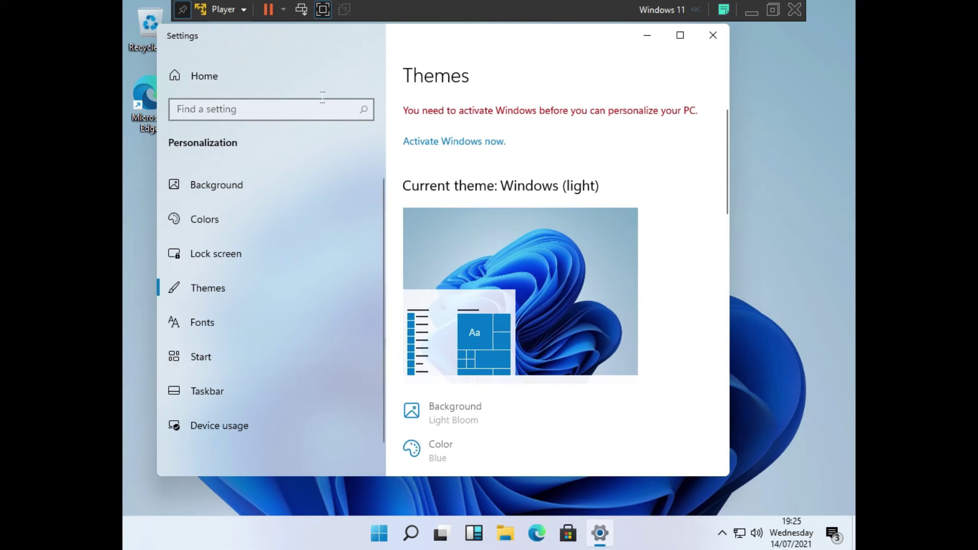
{"action": "left_click", "coordinate": [213, 81]}
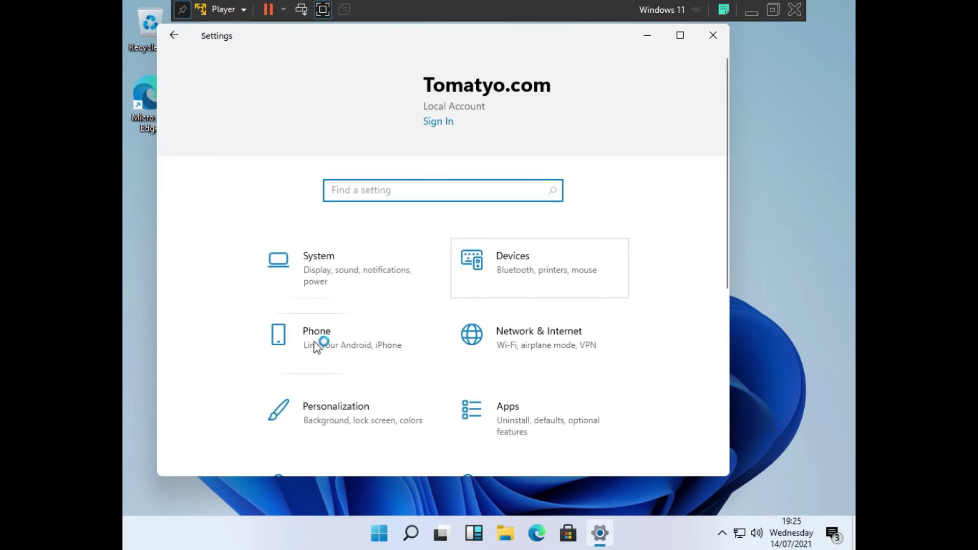
- Open Accounts > Your info and choose 'Sign in with a Microsoft account instead'
{"action": "scroll", "coordinate": [315, 341], "scroll_direction": "down", "scroll_amount": 3}
{"action": "scroll", "coordinate": [316, 341], "scroll_direction": "down", "scroll_amount": 1}
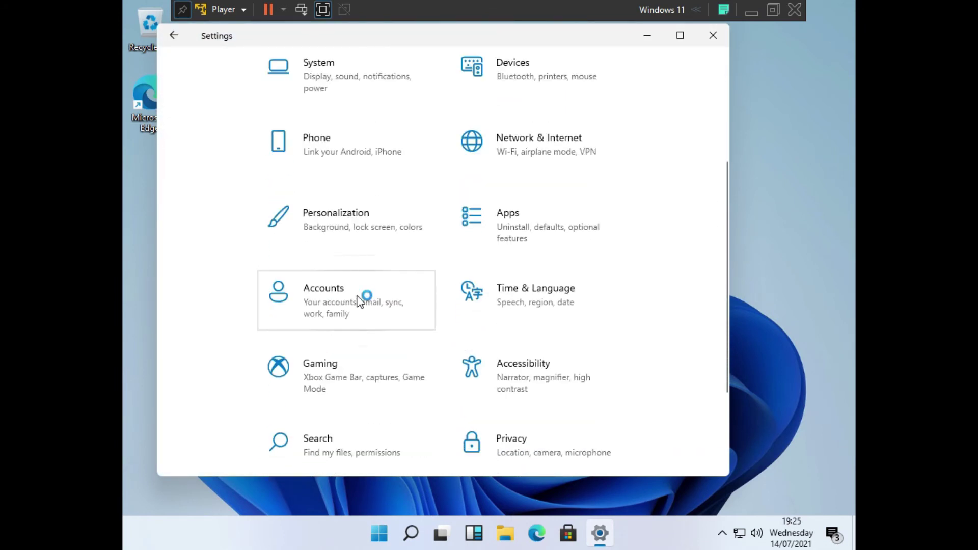
{"action": "scroll", "coordinate": [357, 294], "scroll_direction": "up", "scroll_amount": 1}
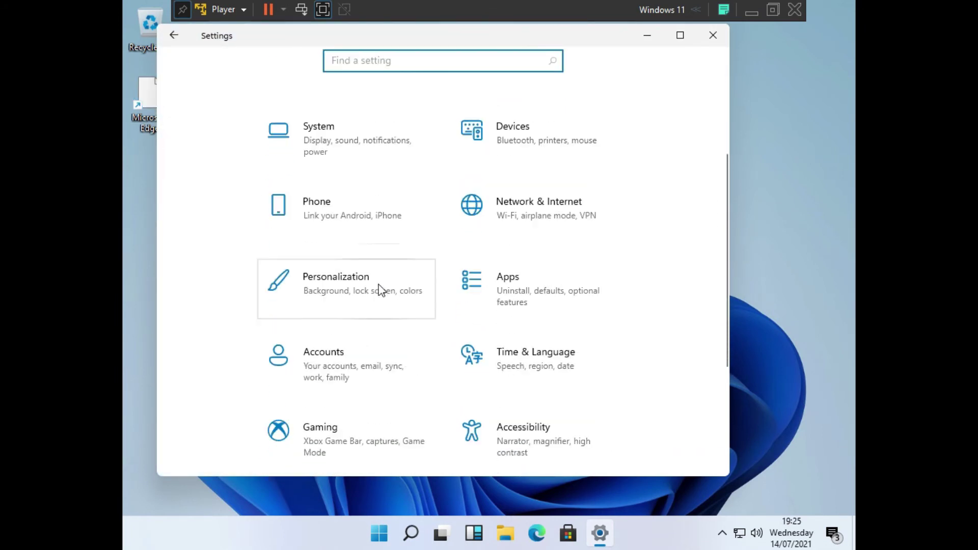
{"action": "left_click", "coordinate": [397, 349]}
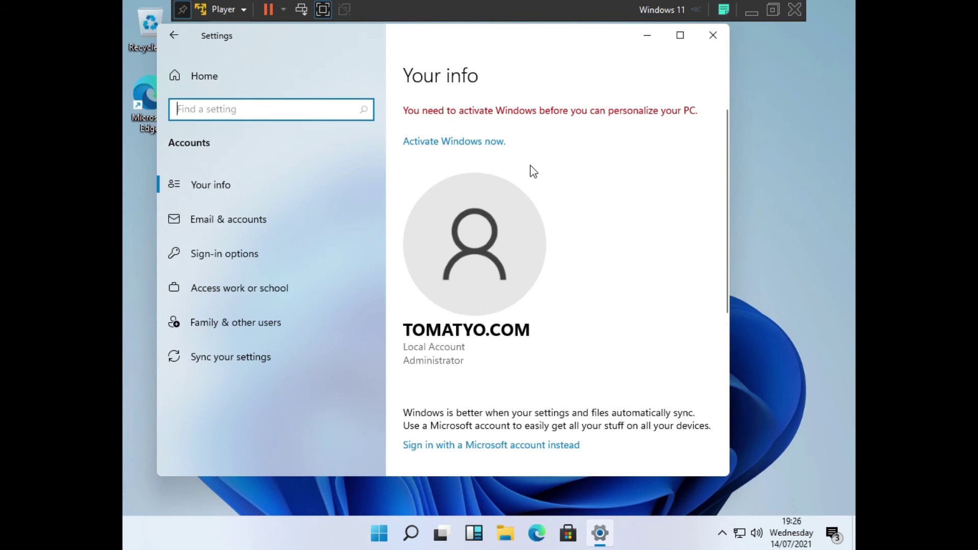
{"action": "scroll", "coordinate": [571, 371], "scroll_direction": "down", "scroll_amount": 3}
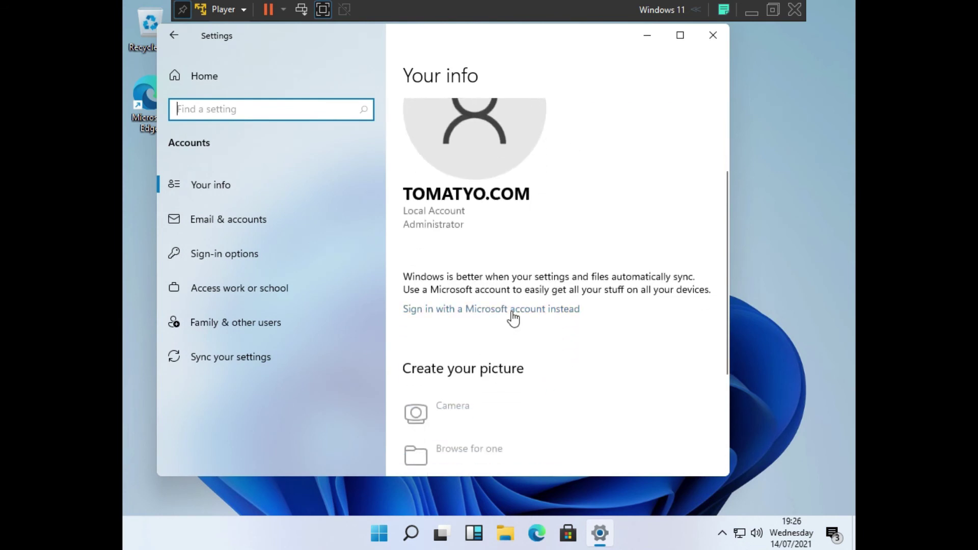
{"action": "left_click", "coordinate": [512, 311]}
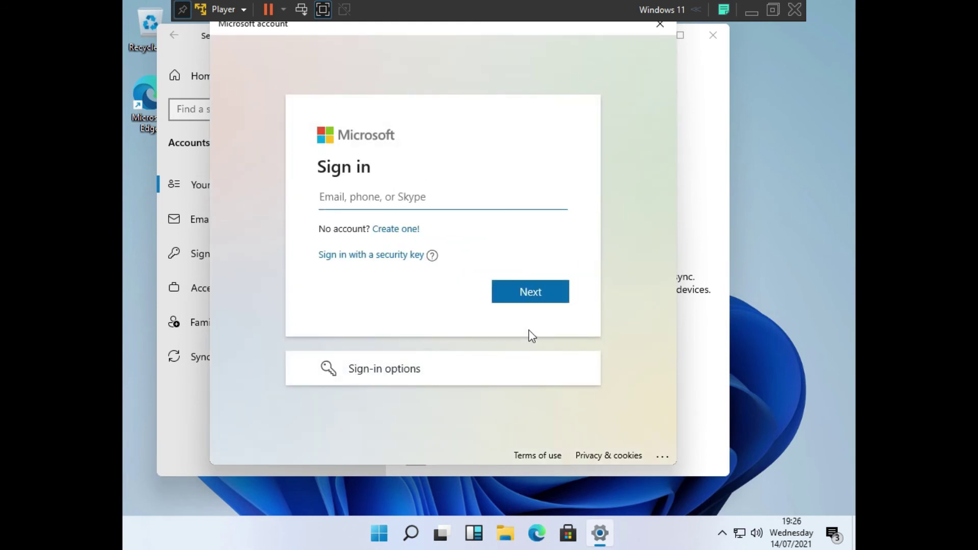
- Sign in with the Microsoft account's e-mail and password, skipping the current Windows password
{"action": "key", "text": "ctrl+v"}
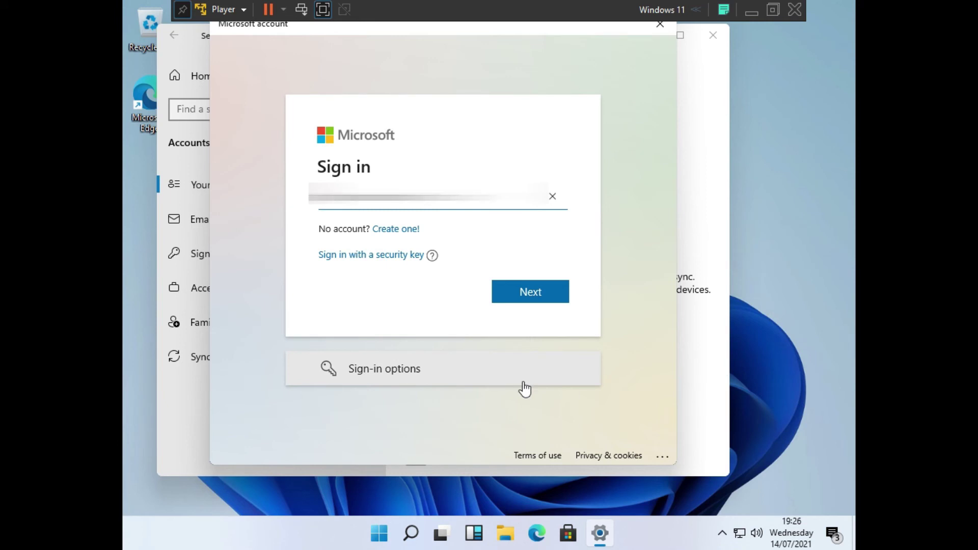
{"action": "left_click", "coordinate": [557, 296]}
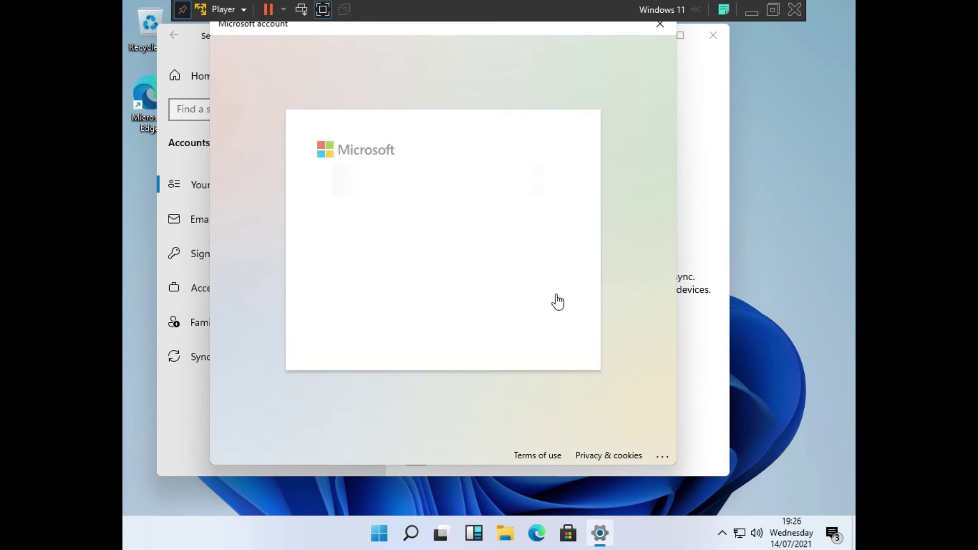
{"action": "type", "text": "•••••••"}
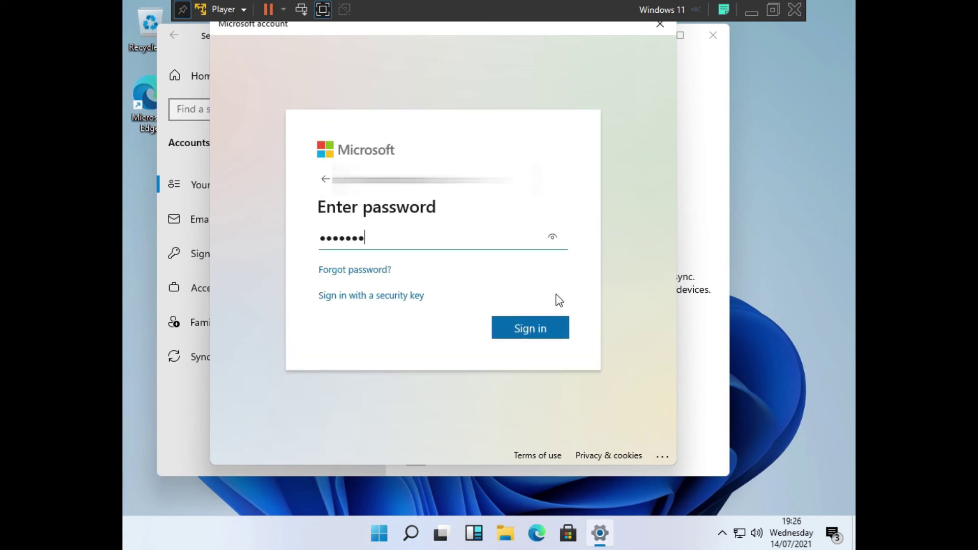
{"action": "left_click", "coordinate": [561, 331]}
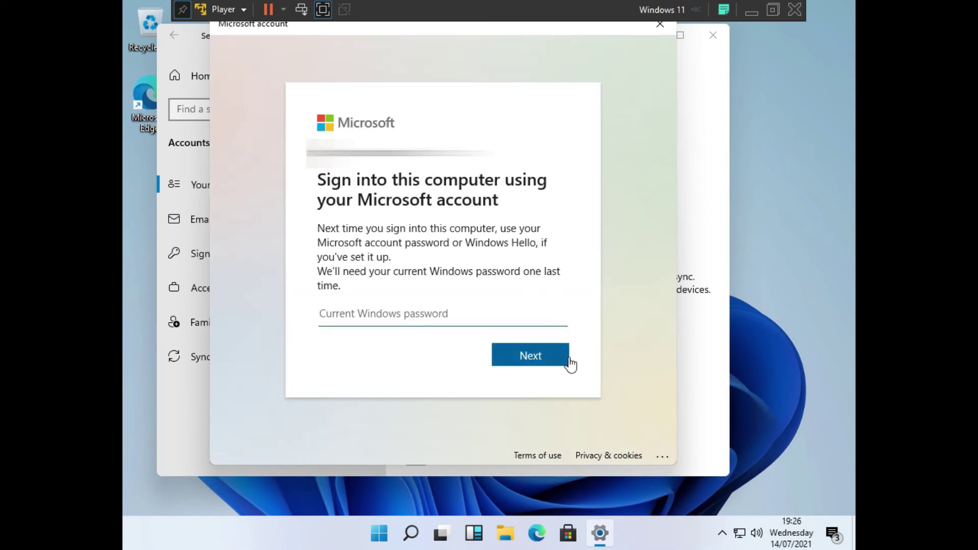
{"action": "left_click", "coordinate": [564, 363]}
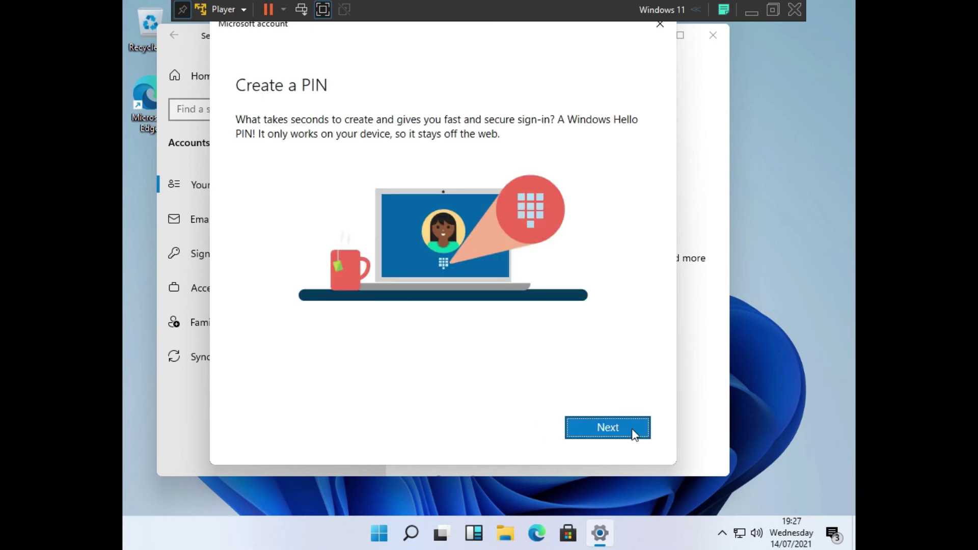
- Create and confirm a new Windows Hello PIN, then close Settings
{"action": "left_click", "coordinate": [633, 429]}
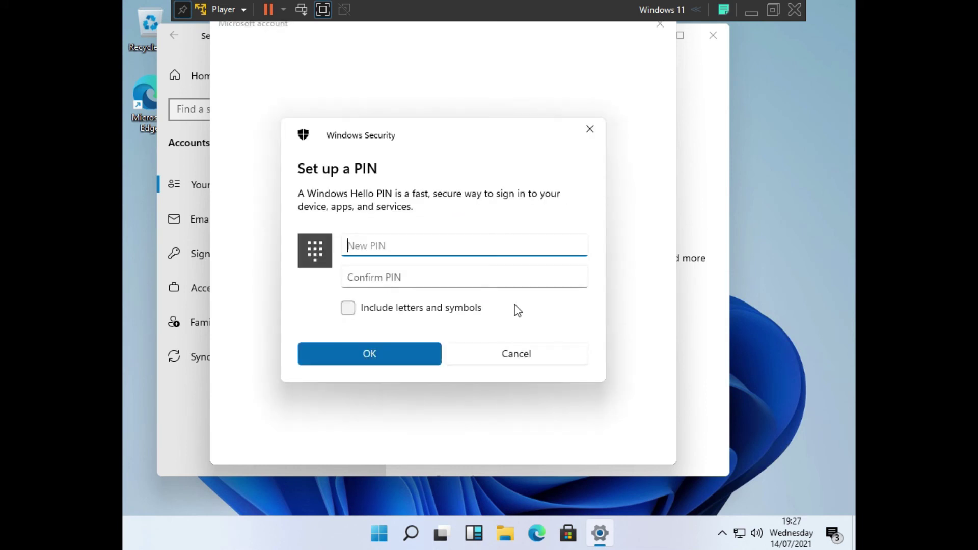
{"action": "type", "text": "123456"}
{"action": "key", "text": "Tab"}
{"action": "type", "text": "123456"}
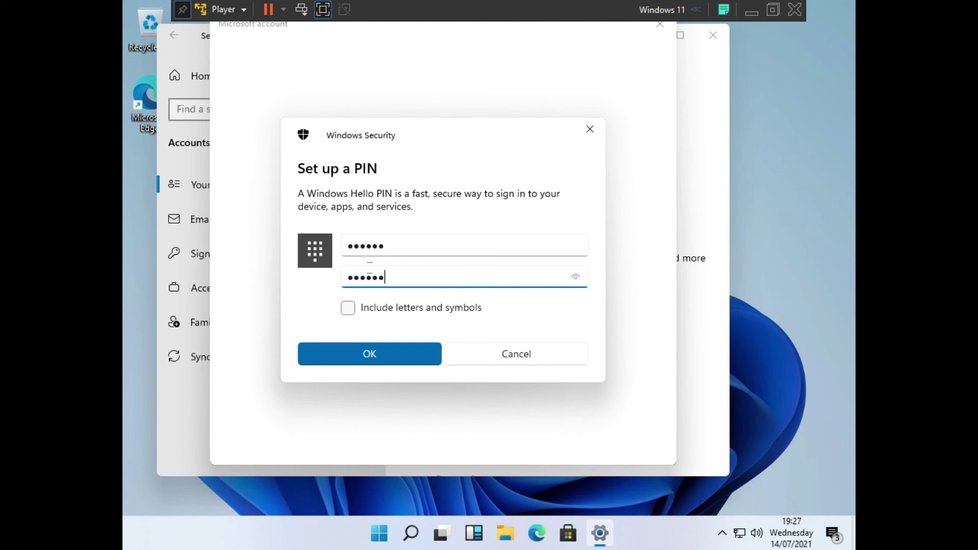
{"action": "left_click", "coordinate": [416, 354]}
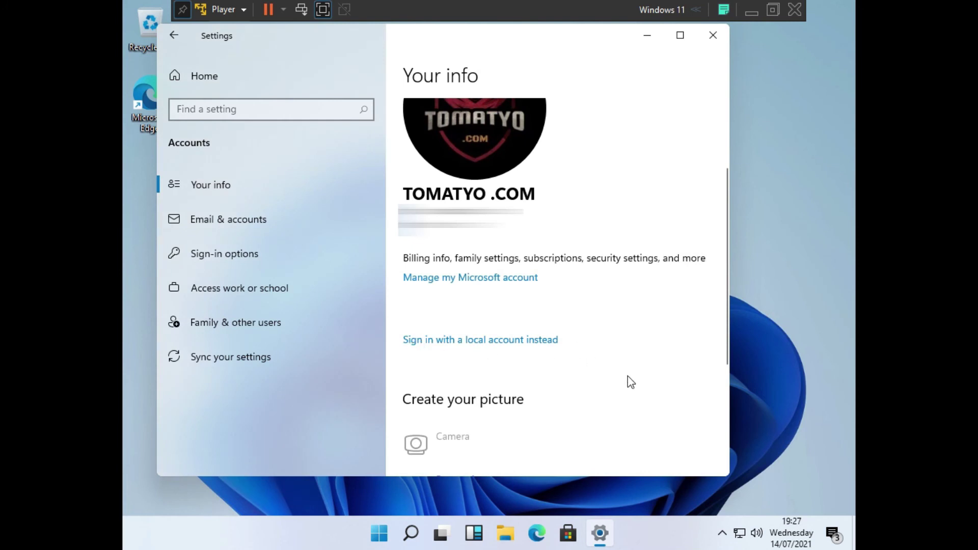
{"action": "left_click", "coordinate": [716, 39]}
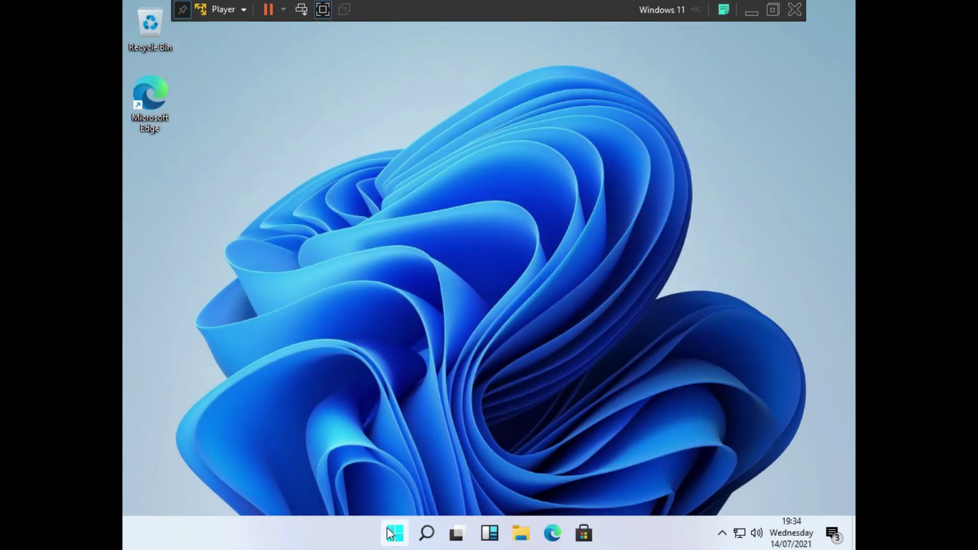
- Open Settings > Update & Security > Activation, showing Windows 11 Pro activated with a digital license
{"action": "left_click", "coordinate": [390, 533]}
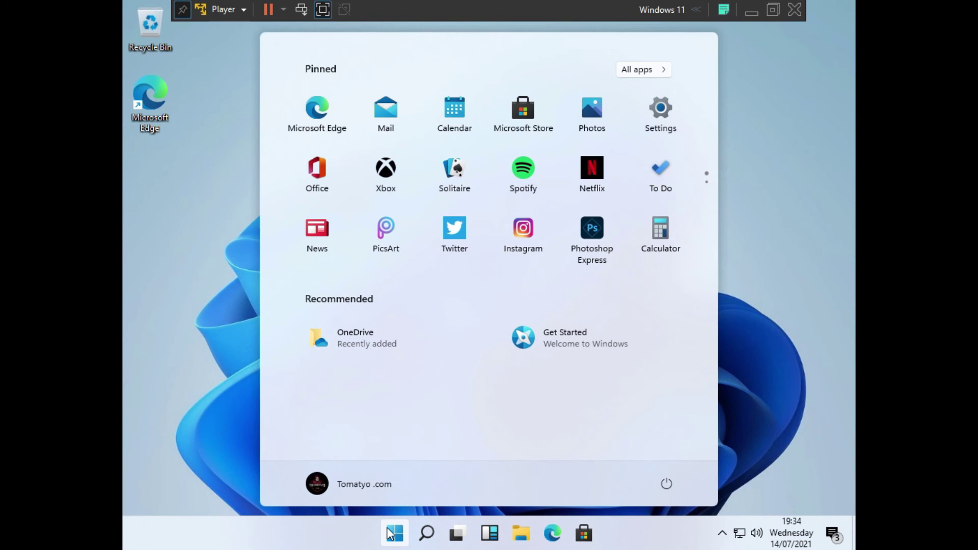
{"action": "left_click", "coordinate": [671, 125]}
{"action": "scroll", "coordinate": [671, 256], "scroll_direction": "down", "scroll_amount": 5}
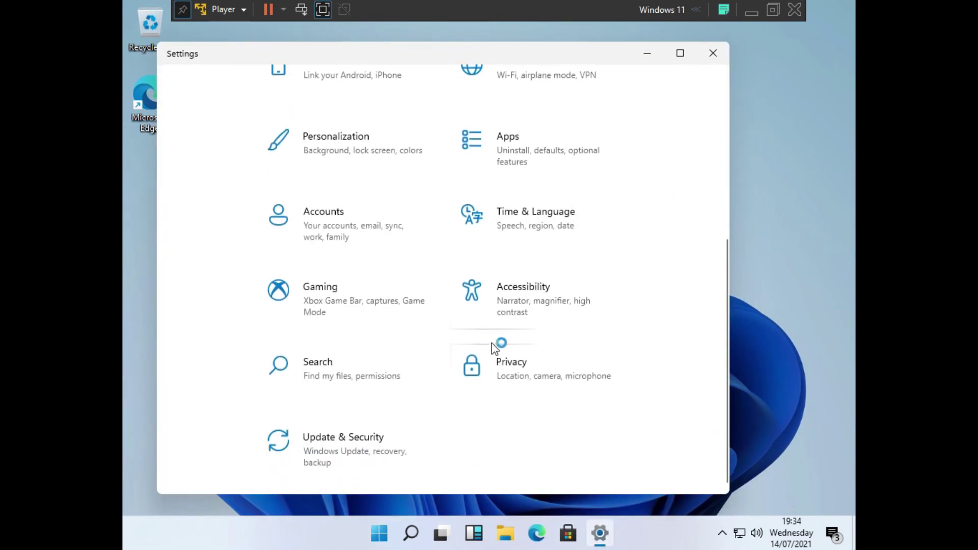
{"action": "scroll", "coordinate": [405, 440], "scroll_direction": "down", "scroll_amount": 1}
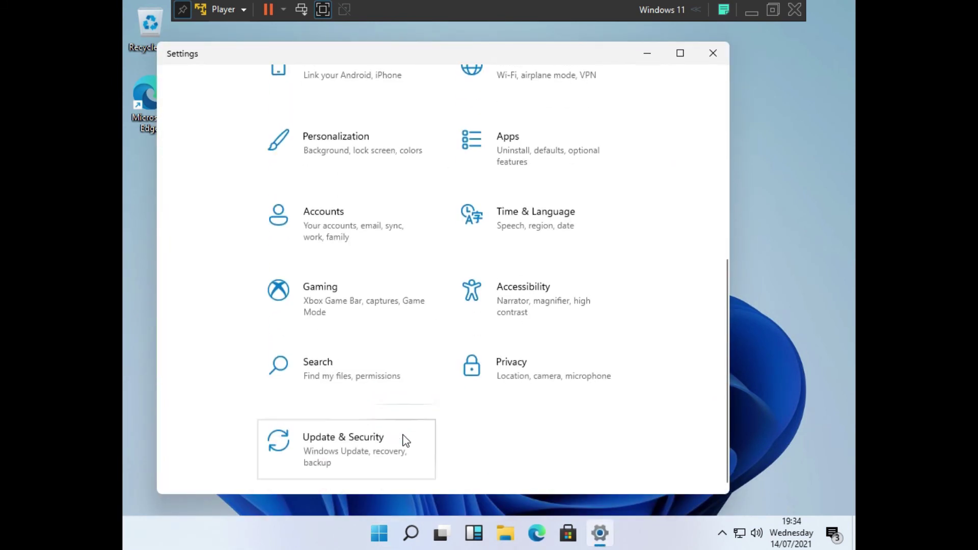
{"action": "left_click", "coordinate": [414, 429]}
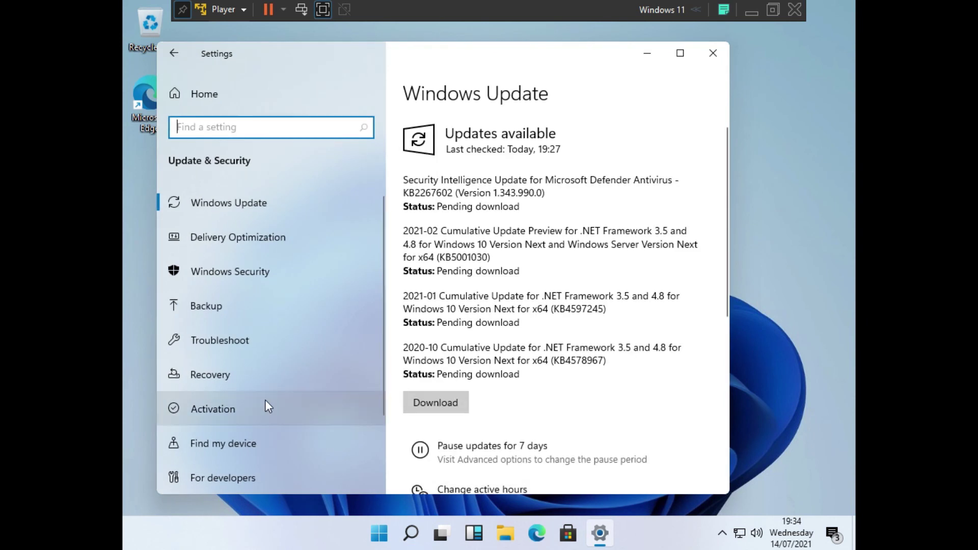
{"action": "left_click", "coordinate": [293, 409]}
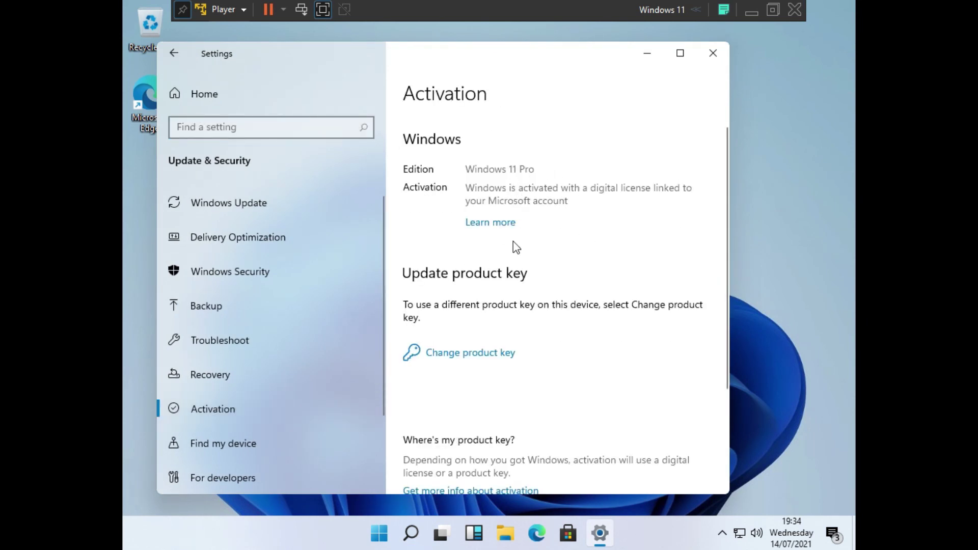
- Set the guest's display resolution to 1366 × 768, keep the change, and close Settings
{"action": "left_click", "coordinate": [712, 60]}
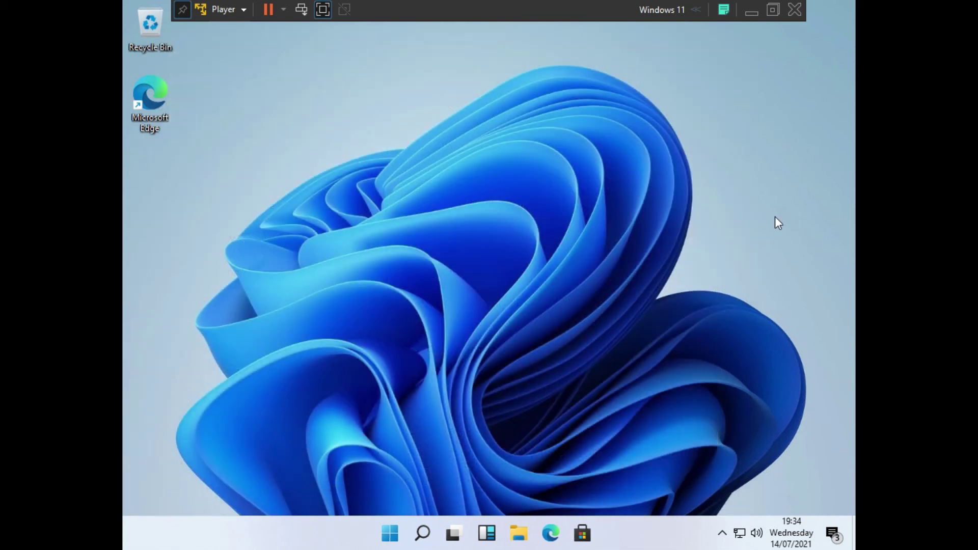
{"action": "right_click", "coordinate": [764, 234]}
{"action": "left_click", "coordinate": [760, 360]}
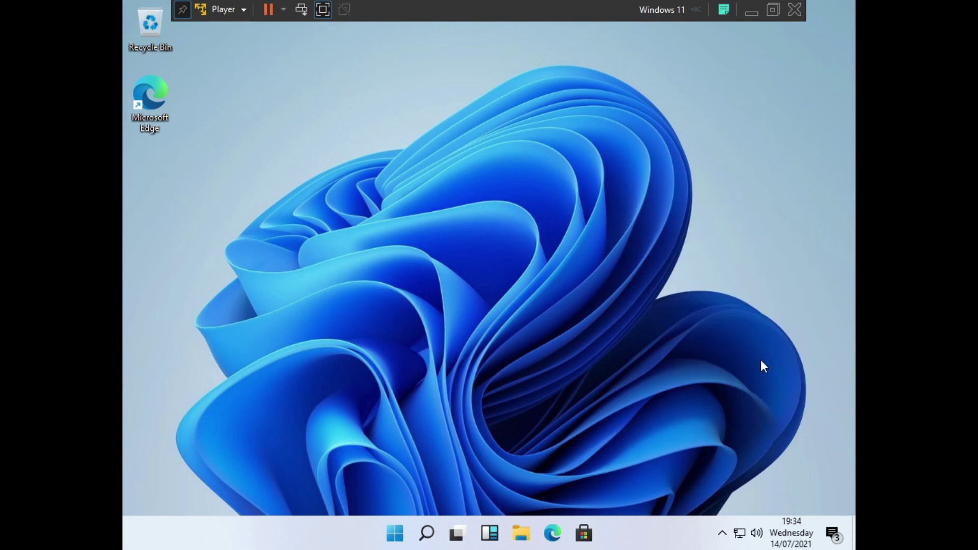
{"action": "scroll", "coordinate": [653, 267], "scroll_direction": "down", "scroll_amount": 4}
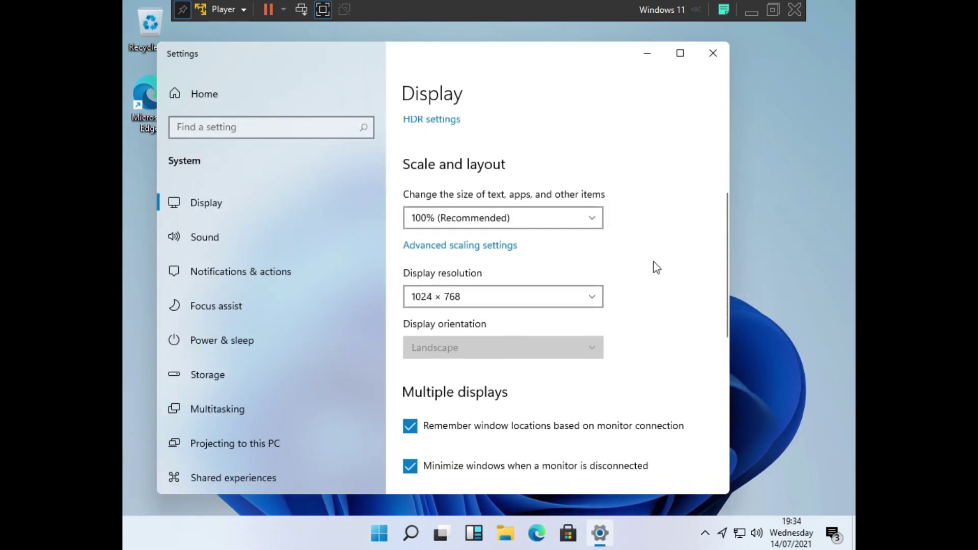
{"action": "left_click", "coordinate": [594, 297]}
{"action": "left_click", "coordinate": [501, 234]}
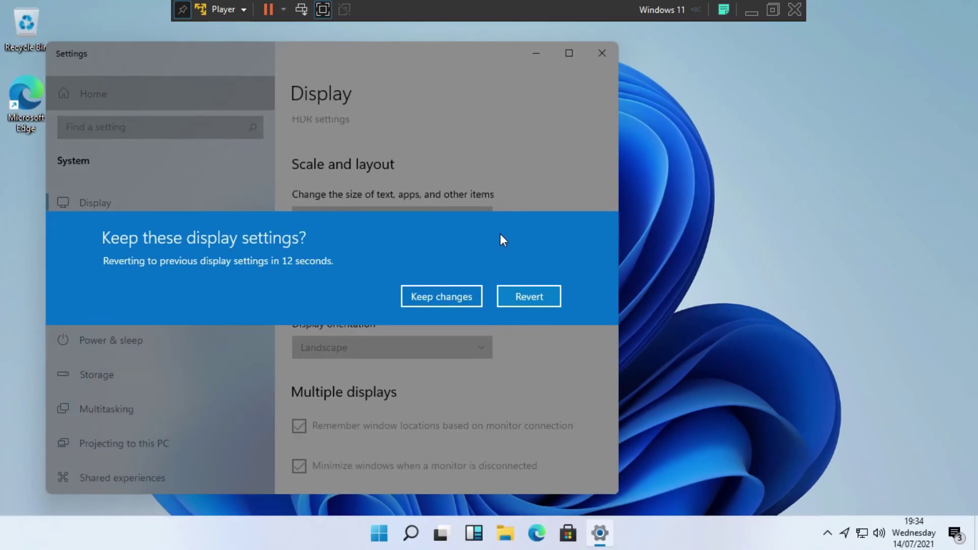
{"action": "left_click", "coordinate": [464, 298]}
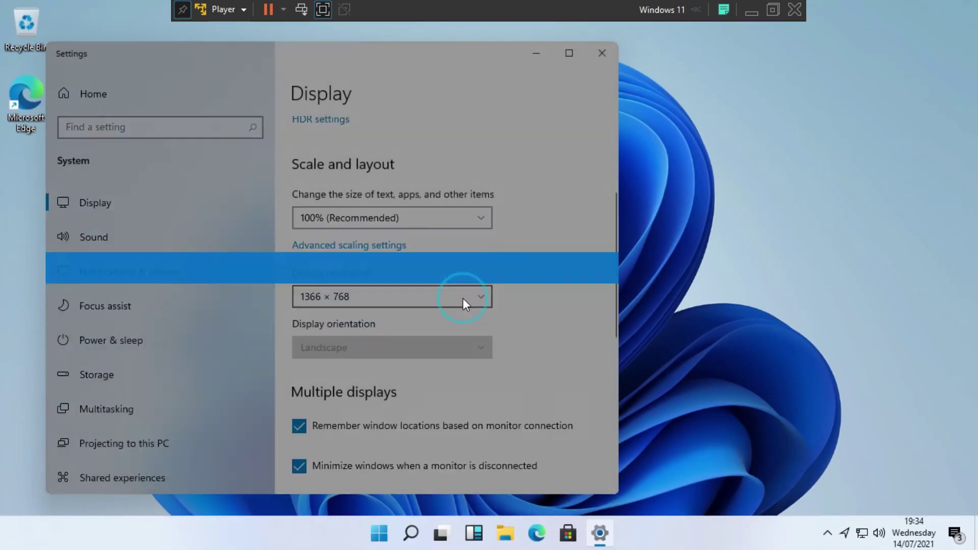
{"action": "left_click", "coordinate": [606, 53]}
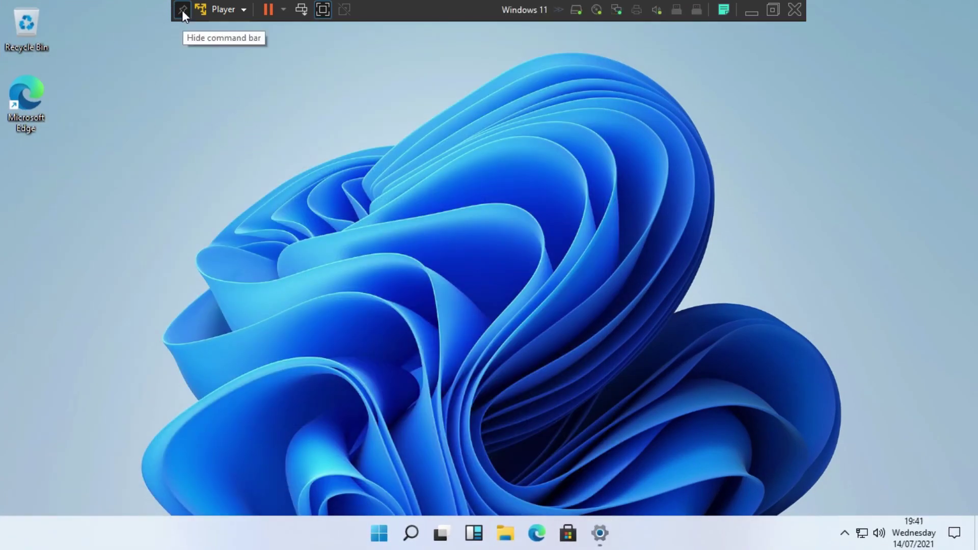
- Hide the VMware command bar and check the desktop via the Start menu
{"action": "left_click", "coordinate": [182, 10]}
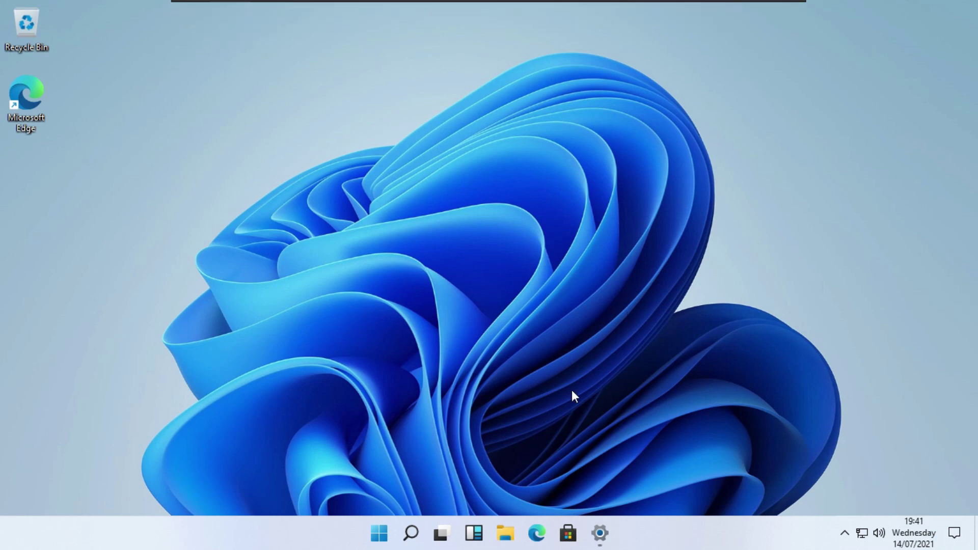
{"action": "left_click", "coordinate": [379, 534]}
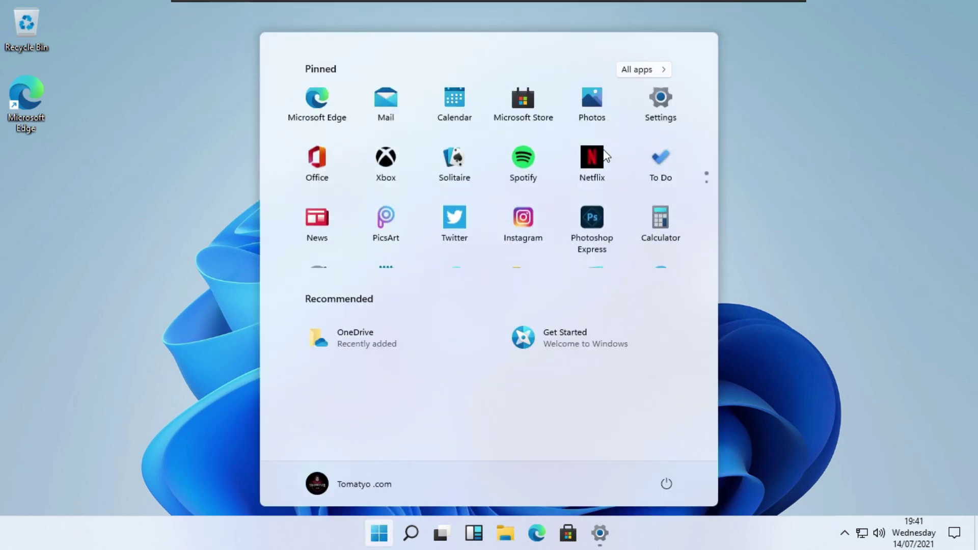
{"action": "left_click", "coordinate": [781, 246]}
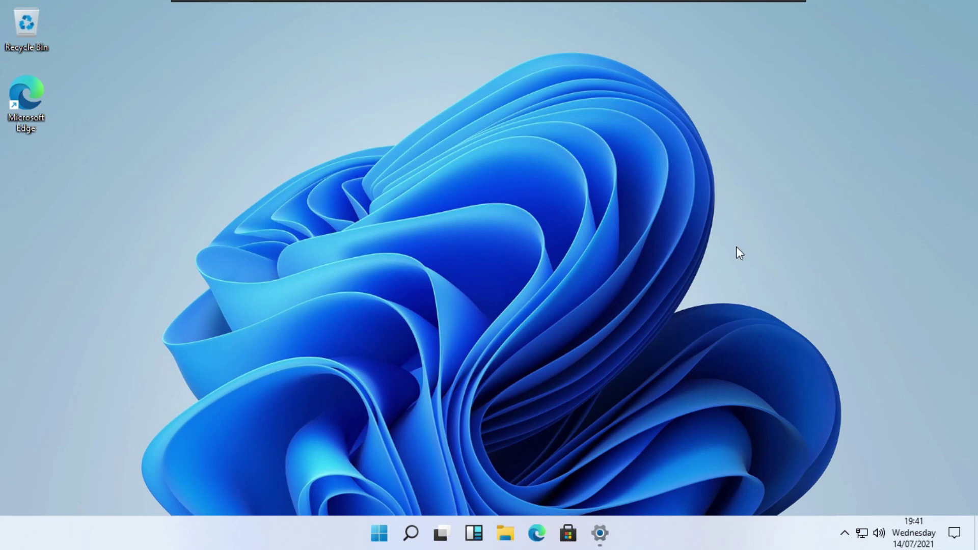
- Open Personalization > Themes and apply the Windows (dark) theme
{"action": "right_click", "coordinate": [752, 209]}
{"action": "left_click", "coordinate": [835, 369]}
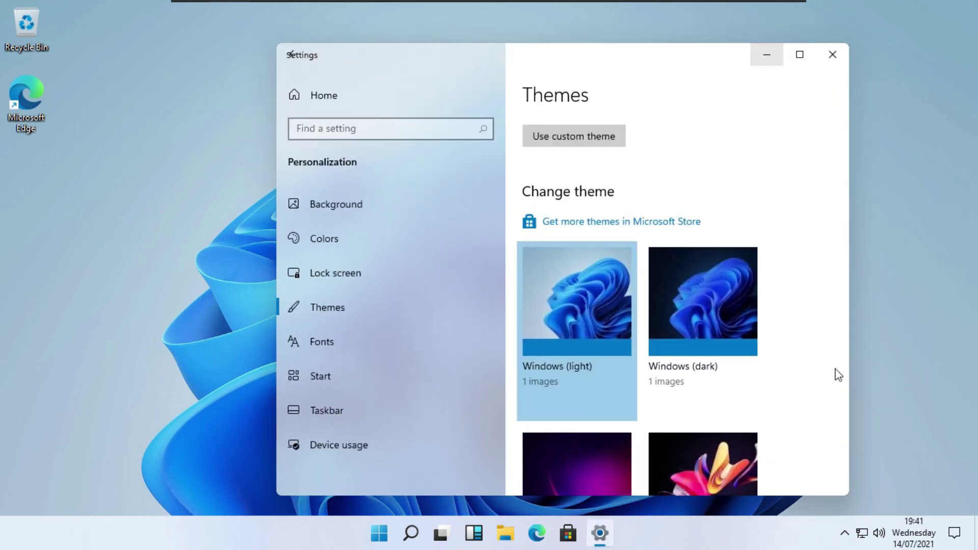
{"action": "scroll", "coordinate": [703, 395], "scroll_direction": "down", "scroll_amount": 3}
{"action": "scroll", "coordinate": [623, 216], "scroll_direction": "up", "scroll_amount": 3}
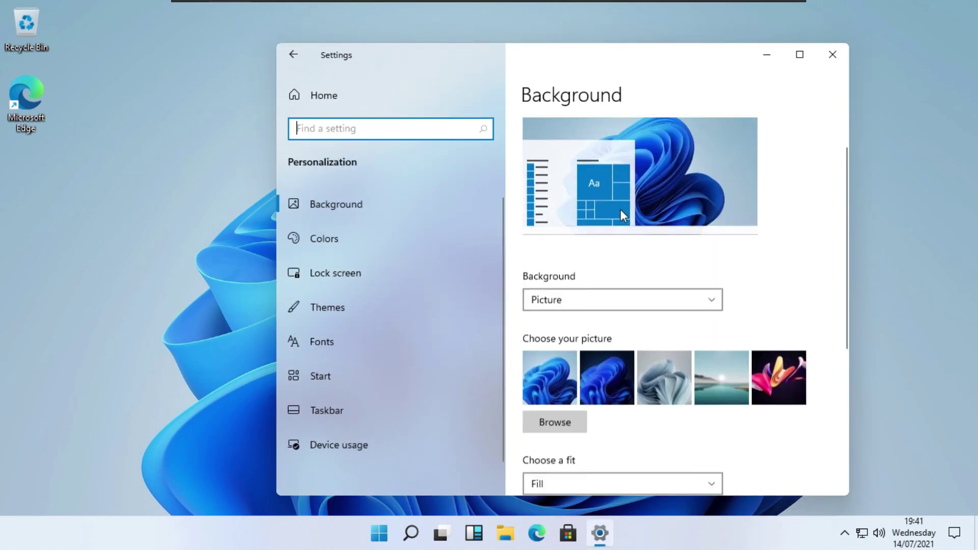
{"action": "left_click", "coordinate": [424, 306]}
{"action": "scroll", "coordinate": [626, 279], "scroll_direction": "down", "scroll_amount": 2}
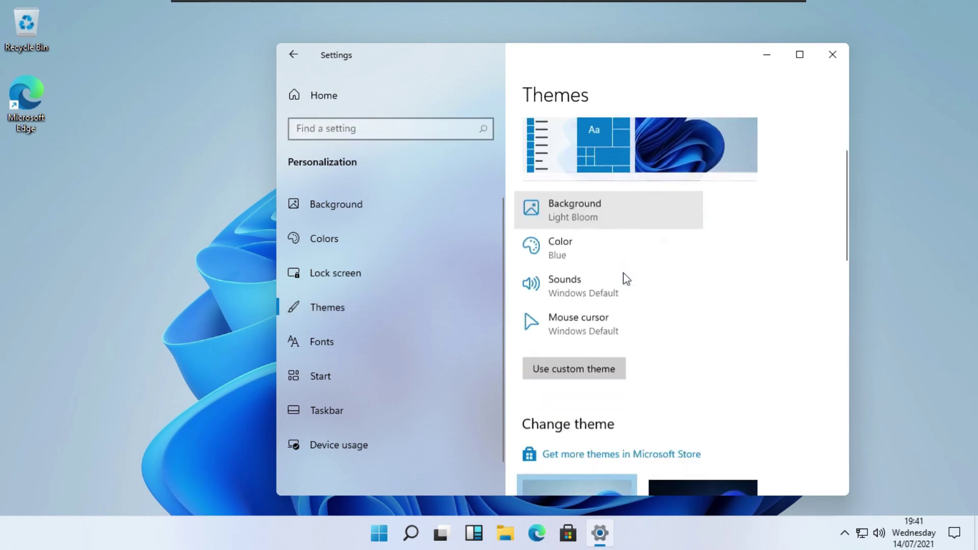
{"action": "scroll", "coordinate": [626, 279], "scroll_direction": "down", "scroll_amount": 5}
{"action": "scroll", "coordinate": [775, 343], "scroll_direction": "down", "scroll_amount": 1}
{"action": "left_click", "coordinate": [747, 235]}
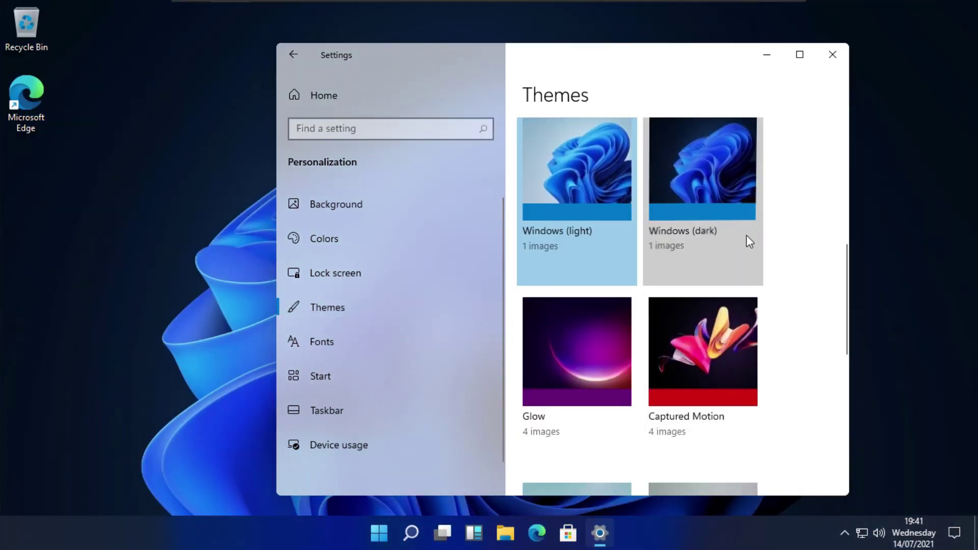
- Preview the Glow, Captured Motion, Sunrise and Flow themes
{"action": "scroll", "coordinate": [746, 234], "scroll_direction": "down", "scroll_amount": 6}
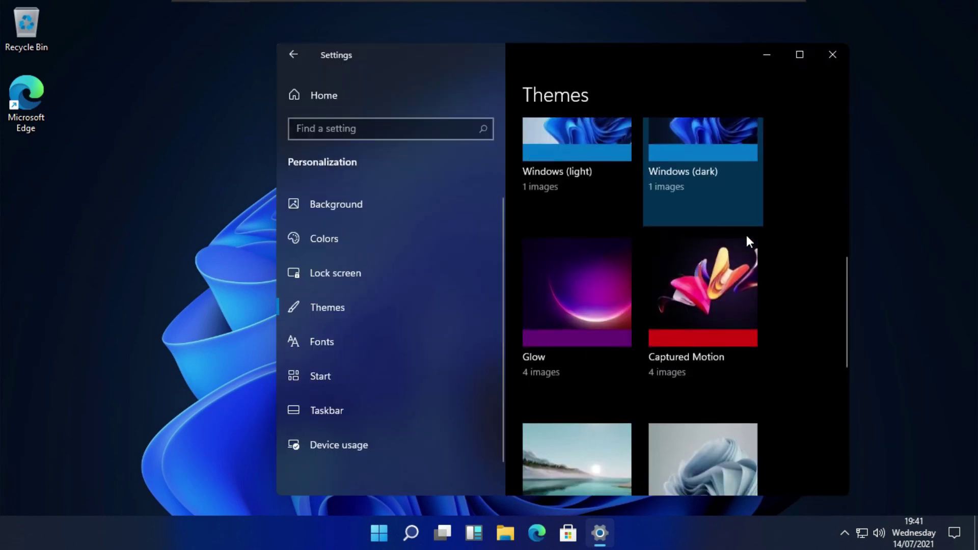
{"action": "left_click", "coordinate": [591, 285]}
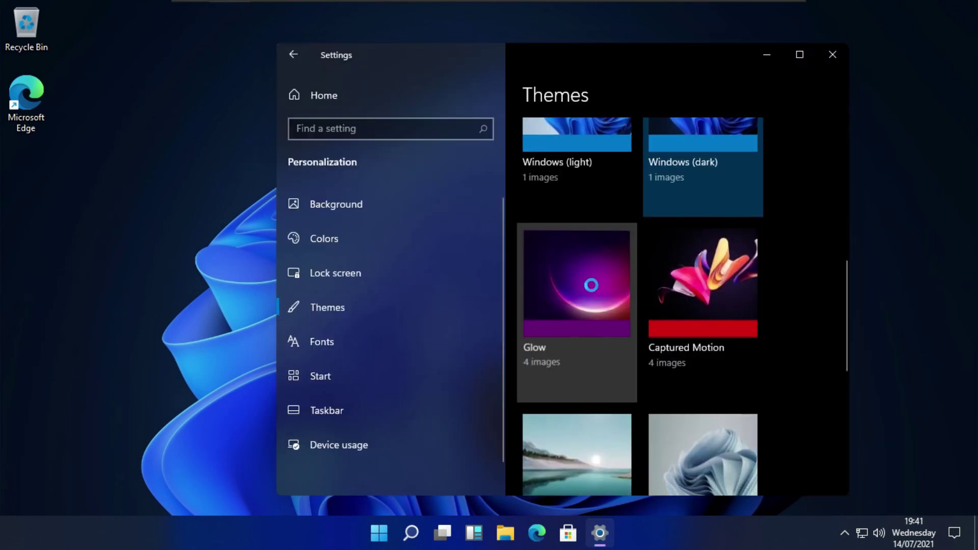
{"action": "left_click", "coordinate": [378, 534]}
{"action": "left_click", "coordinate": [378, 535]}
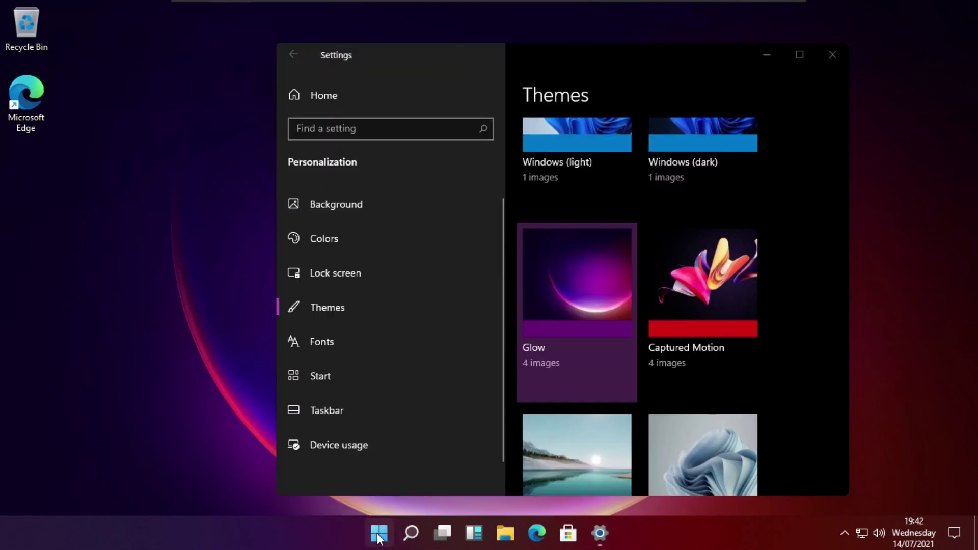
{"action": "scroll", "coordinate": [782, 310], "scroll_direction": "up", "scroll_amount": 5}
{"action": "scroll", "coordinate": [745, 296], "scroll_direction": "down", "scroll_amount": 5}
{"action": "left_click", "coordinate": [745, 294]}
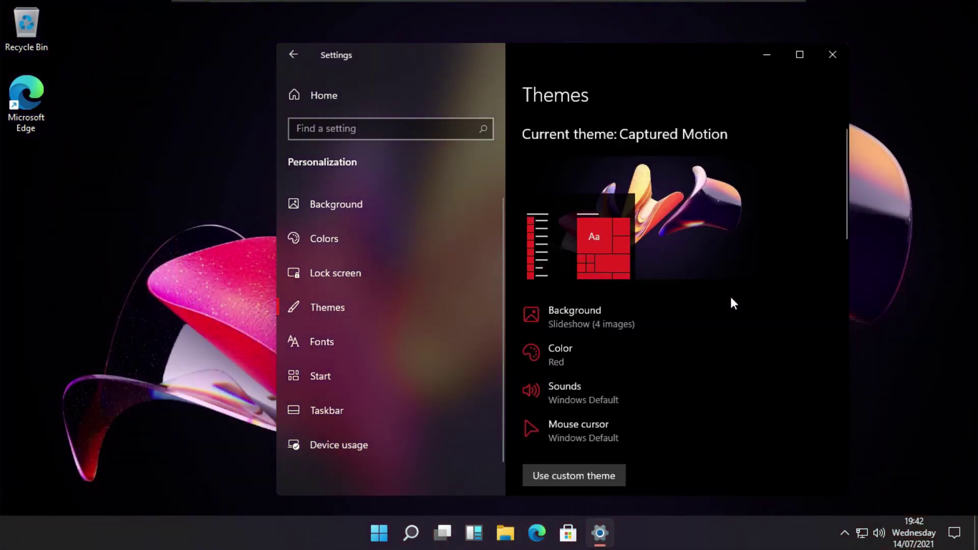
{"action": "left_click_drag", "start_coordinate": [590, 60], "coordinate": [422, 46]}
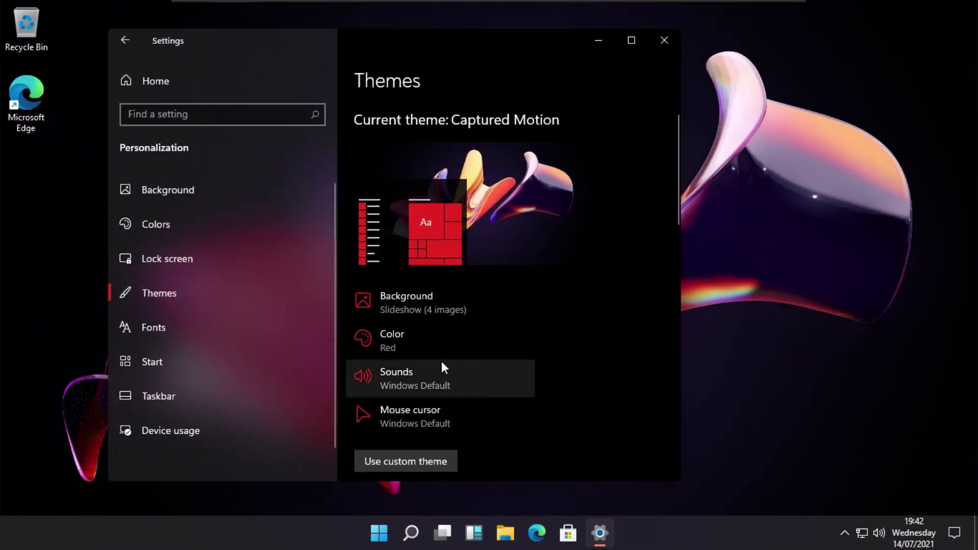
{"action": "scroll", "coordinate": [442, 363], "scroll_direction": "down", "scroll_amount": 5}
{"action": "scroll", "coordinate": [441, 362], "scroll_direction": "down", "scroll_amount": 3}
{"action": "left_click", "coordinate": [391, 335]}
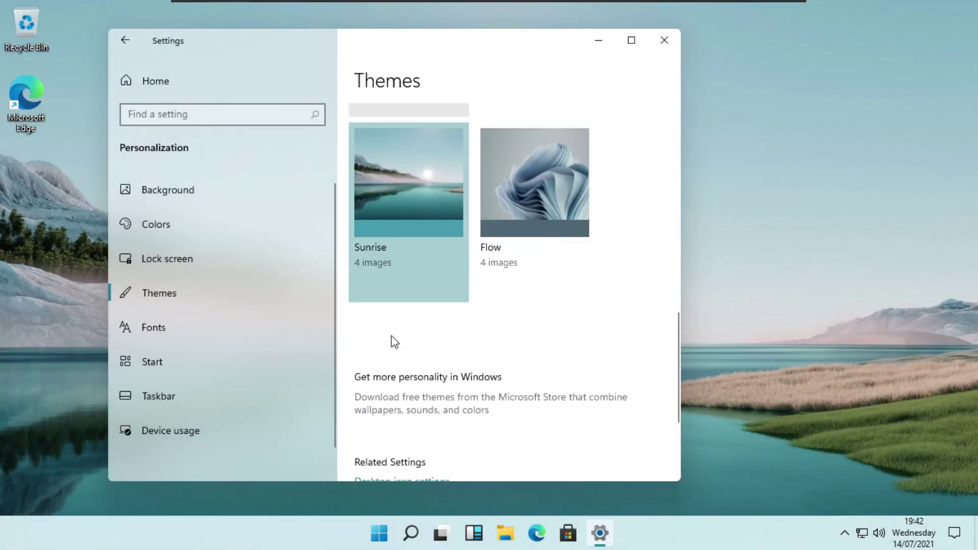
{"action": "left_click", "coordinate": [552, 208]}
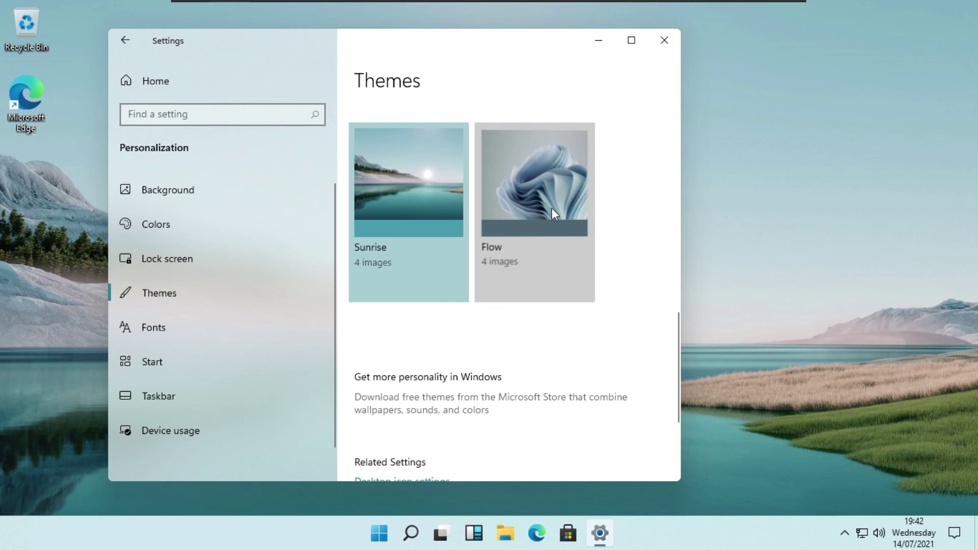
{"action": "left_click", "coordinate": [552, 209]}
- Switch back to Windows (dark) and close the Settings window
{"action": "scroll", "coordinate": [589, 371], "scroll_direction": "down", "scroll_amount": 8}
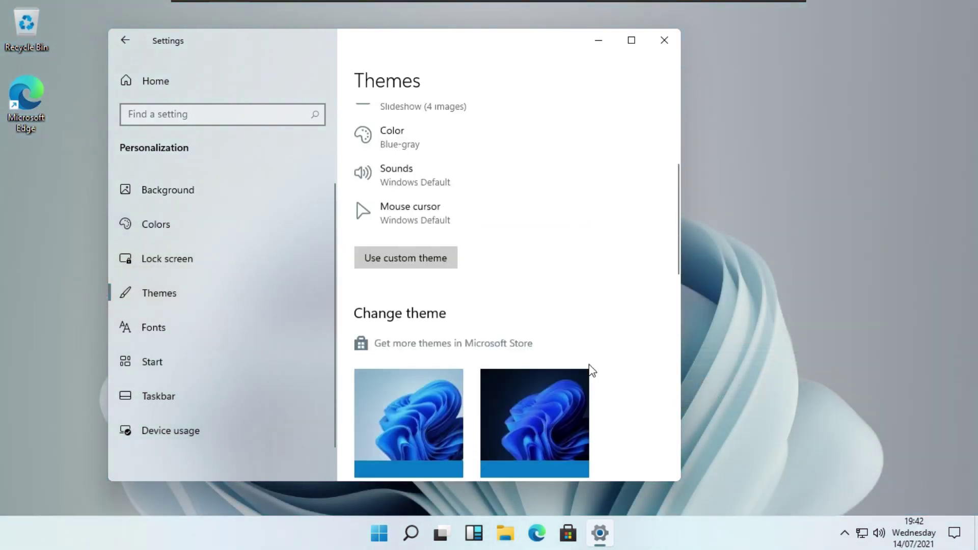
{"action": "left_click", "coordinate": [575, 307]}
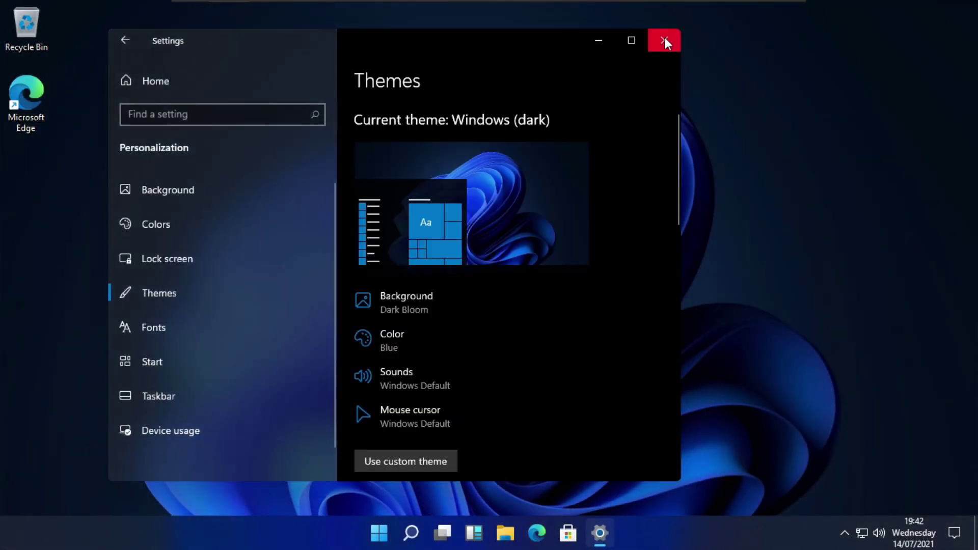
{"action": "left_click", "coordinate": [665, 40]}
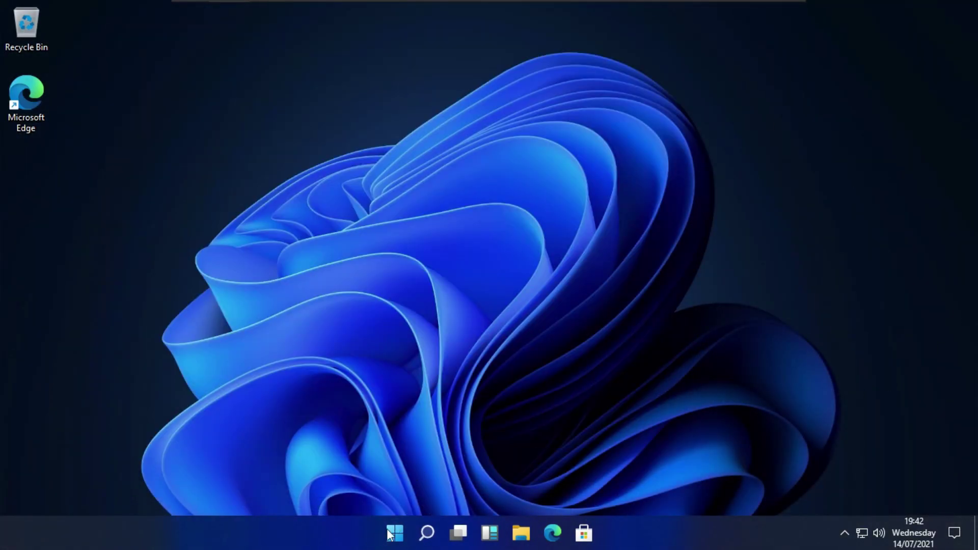
- Browse the Start menu's pinned apps and the All apps list, then return to pinned
{"action": "left_click", "coordinate": [390, 533]}
{"action": "scroll", "coordinate": [656, 136], "scroll_direction": "down", "scroll_amount": 1}
{"action": "scroll", "coordinate": [655, 130], "scroll_direction": "up", "scroll_amount": 1}
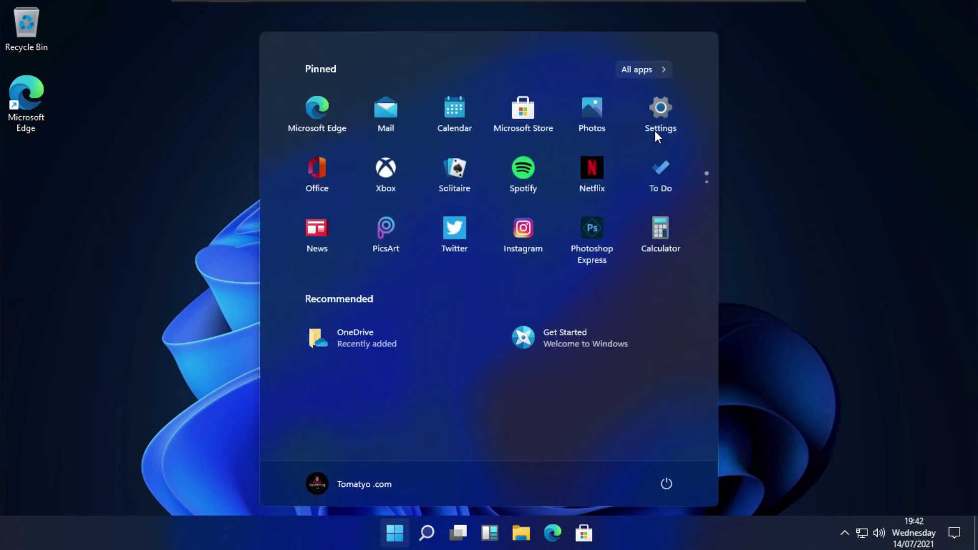
{"action": "left_click", "coordinate": [661, 71]}
{"action": "scroll", "coordinate": [530, 190], "scroll_direction": "down", "scroll_amount": 10}
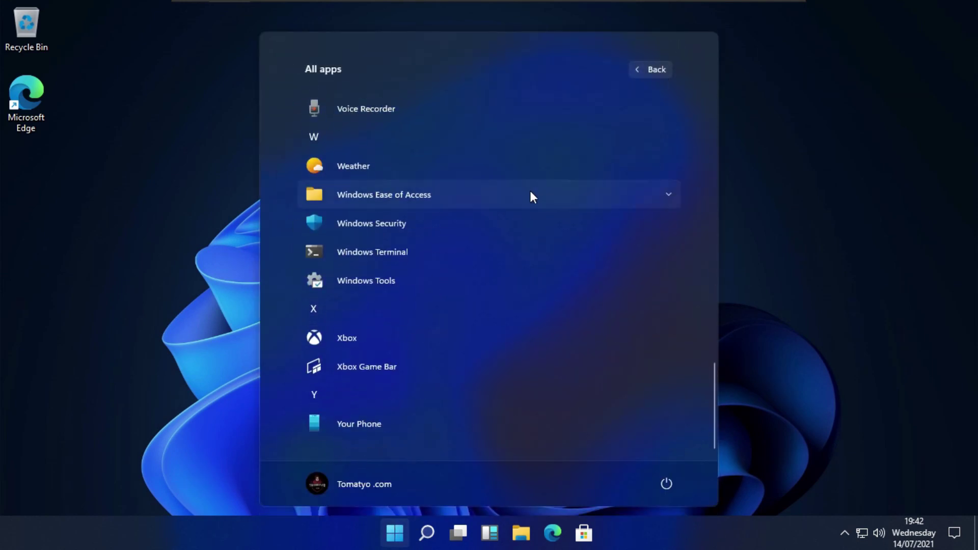
{"action": "scroll", "coordinate": [529, 191], "scroll_direction": "up", "scroll_amount": 5}
{"action": "scroll", "coordinate": [530, 193], "scroll_direction": "up", "scroll_amount": 5}
{"action": "left_click", "coordinate": [650, 69]}
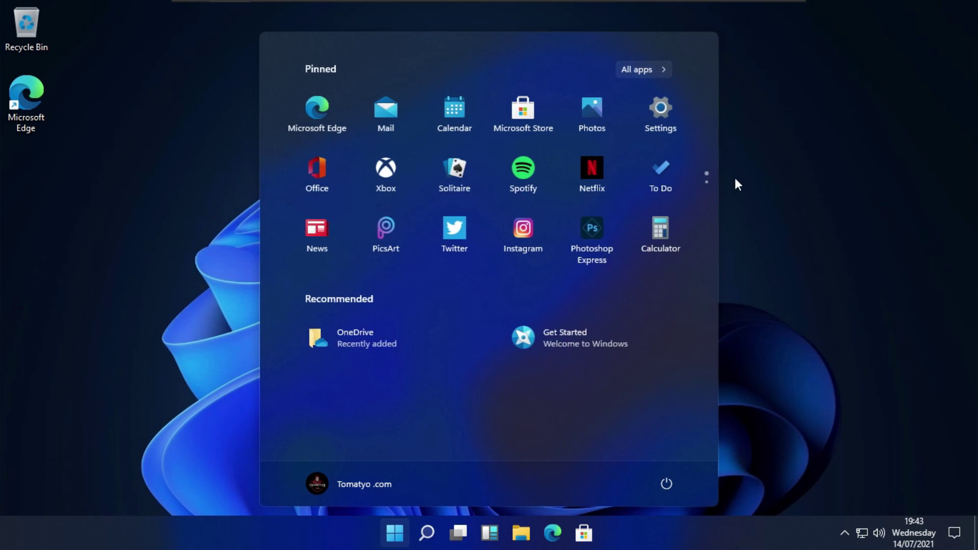
- Launch Settings, scroll through it, and close it again
{"action": "left_click", "coordinate": [683, 112]}
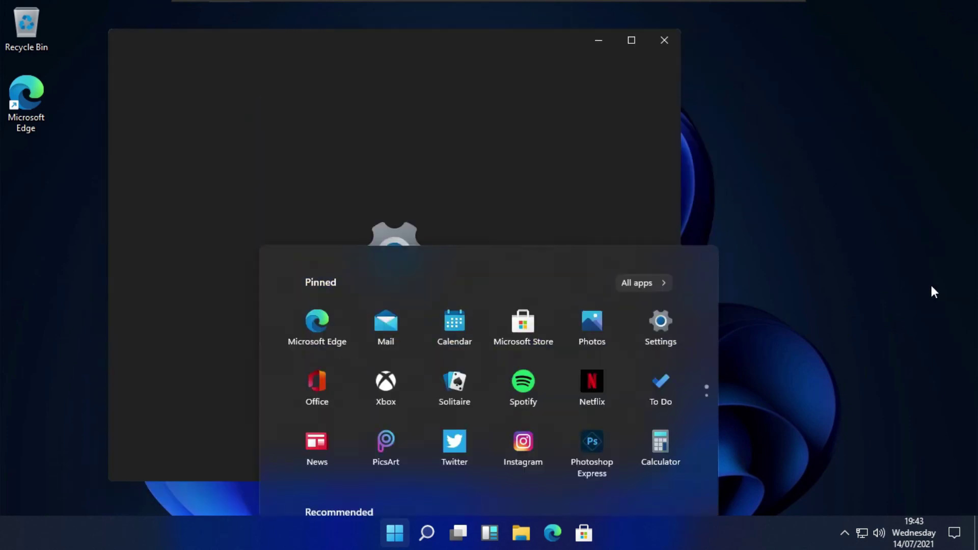
{"action": "scroll", "coordinate": [649, 234], "scroll_direction": "down", "scroll_amount": 5}
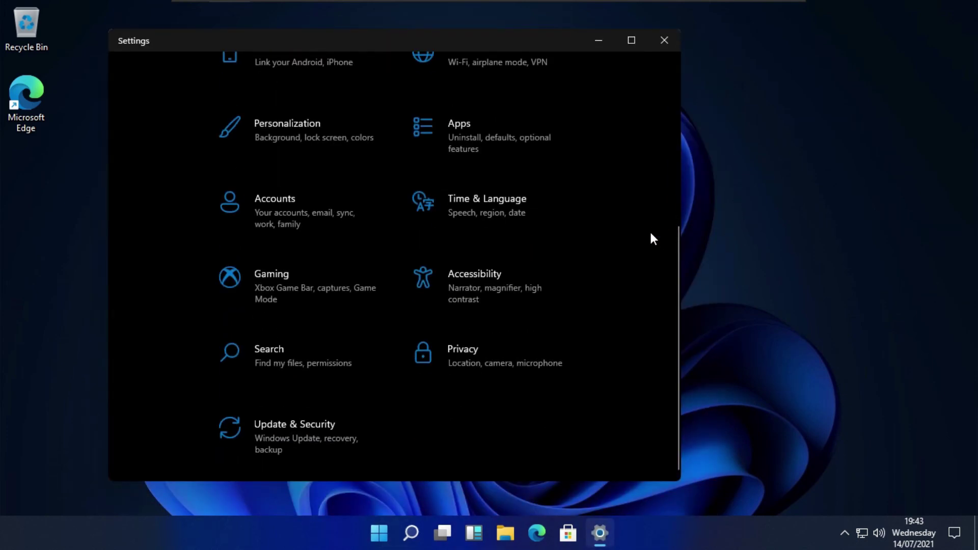
{"action": "scroll", "coordinate": [650, 232], "scroll_direction": "up", "scroll_amount": 5}
{"action": "left_click", "coordinate": [666, 43]}
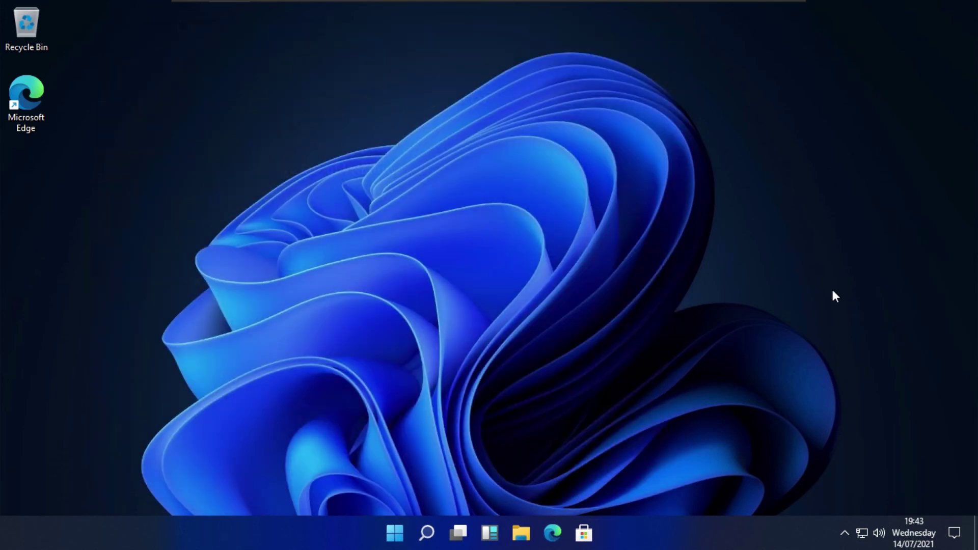
- Try Search, Task View and the Widgets panel, then open File Explorer at Quick access
{"action": "left_click", "coordinate": [431, 528]}
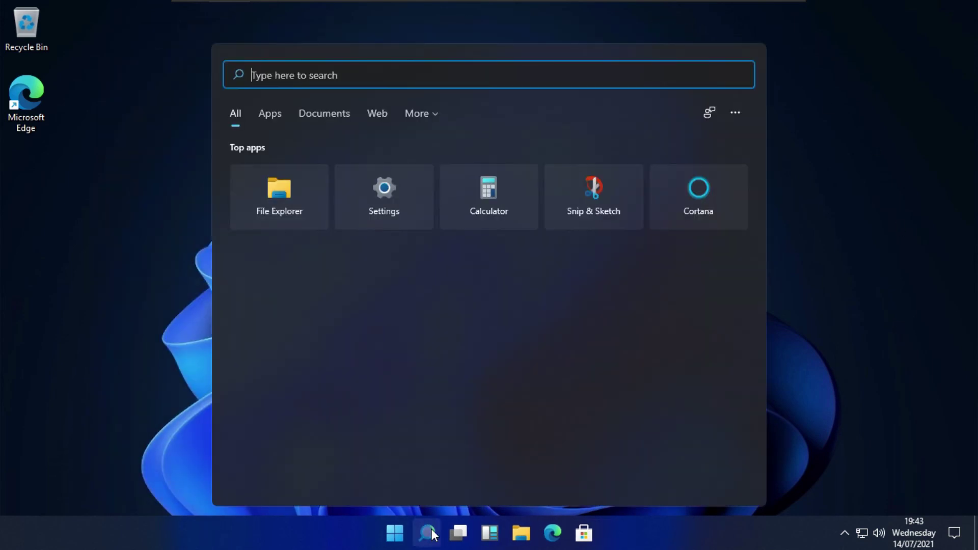
{"action": "left_click", "coordinate": [462, 528]}
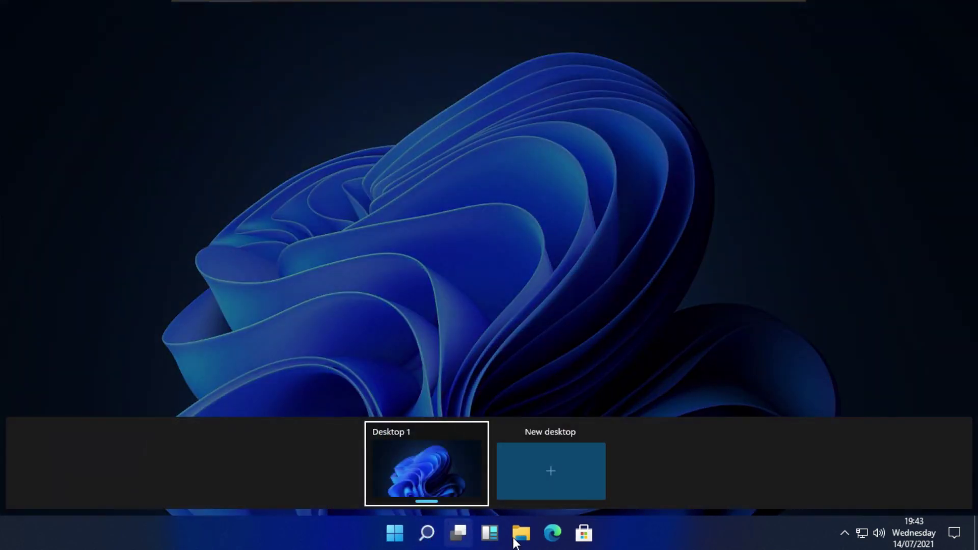
{"action": "left_click", "coordinate": [496, 535]}
{"action": "scroll", "coordinate": [350, 223], "scroll_direction": "down", "scroll_amount": 15}
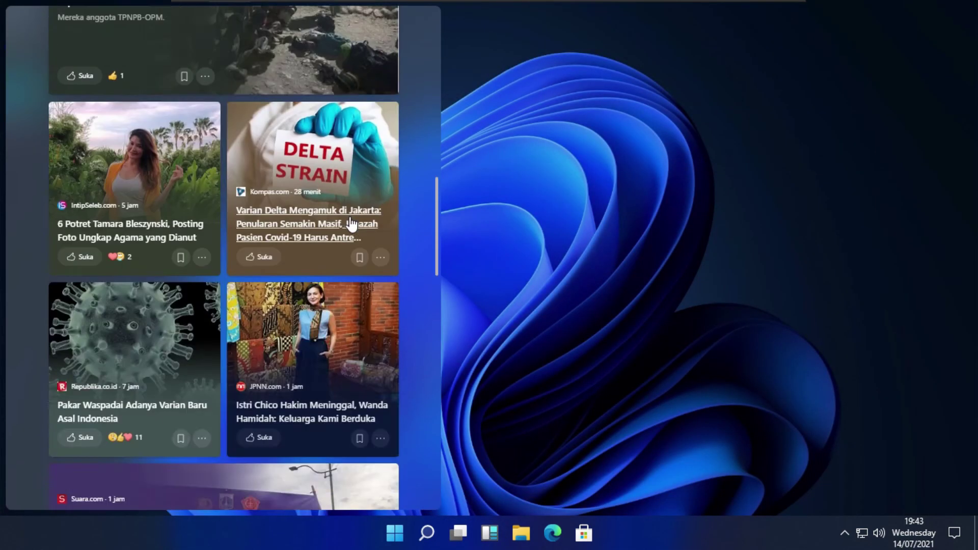
{"action": "scroll", "coordinate": [351, 223], "scroll_direction": "up", "scroll_amount": 15}
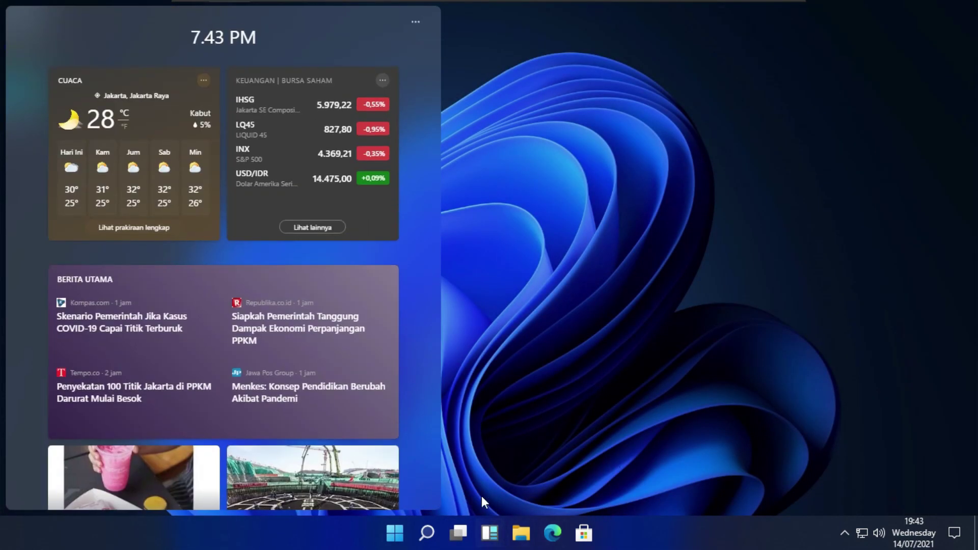
{"action": "left_click", "coordinate": [520, 539]}
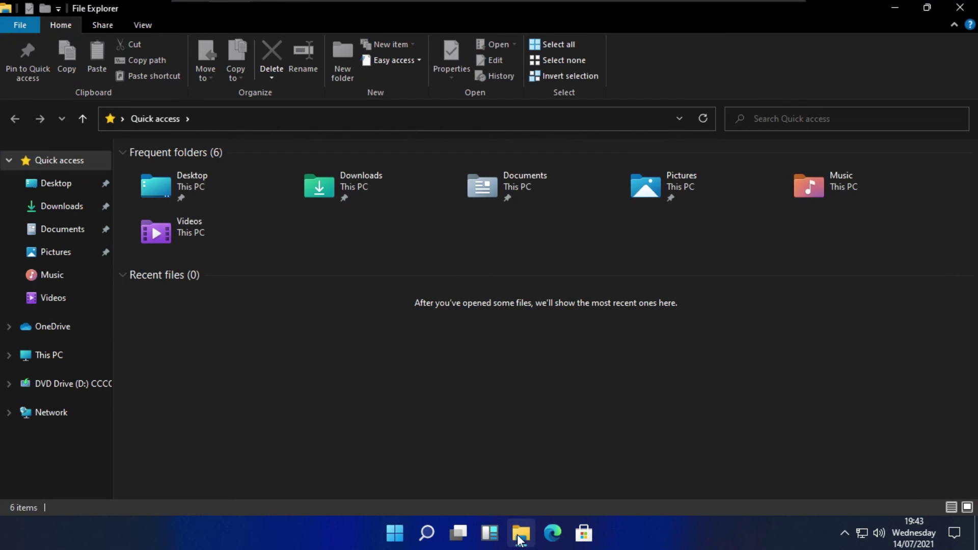
- View This PC, then close File Explorer and Edge, and open and close Microsoft Store
{"action": "left_click", "coordinate": [50, 355]}
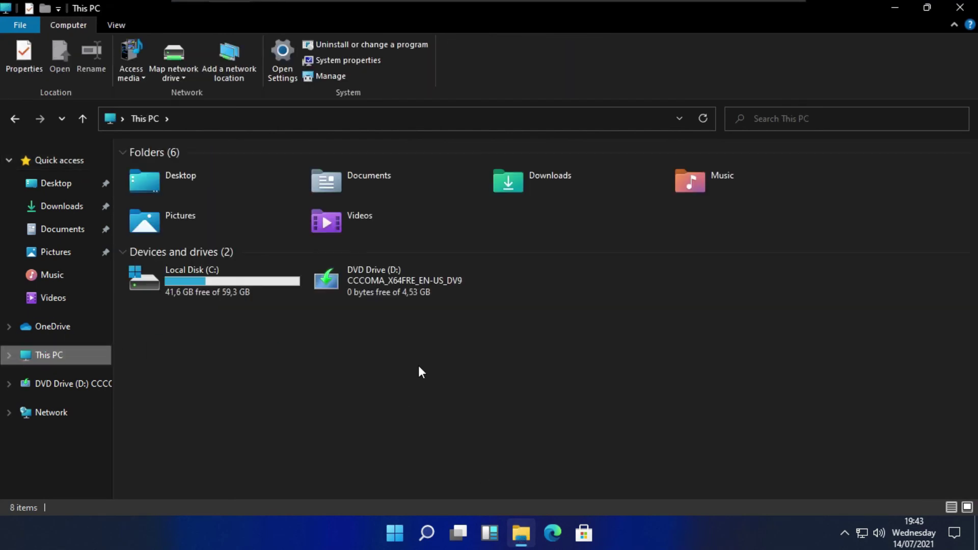
{"action": "left_click", "coordinate": [959, 7]}
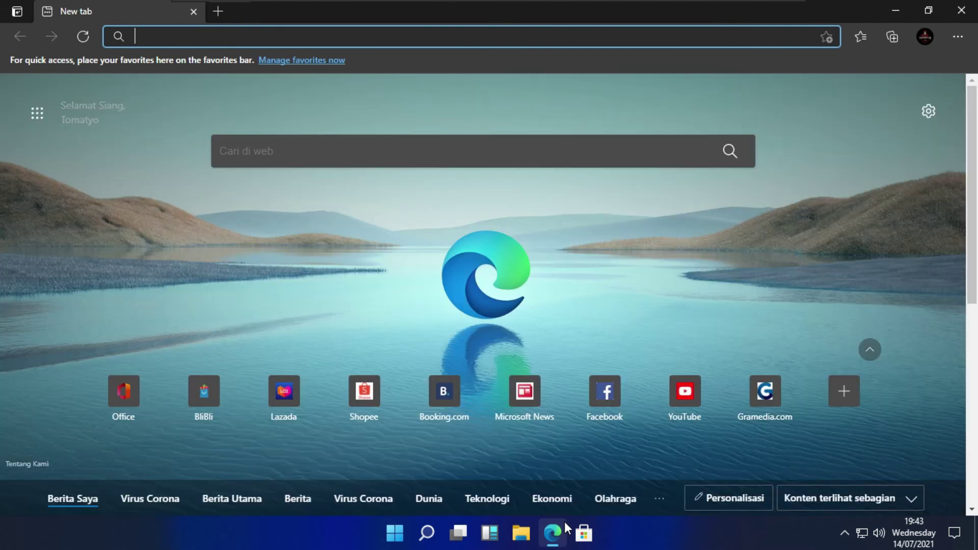
{"action": "left_click", "coordinate": [961, 10]}
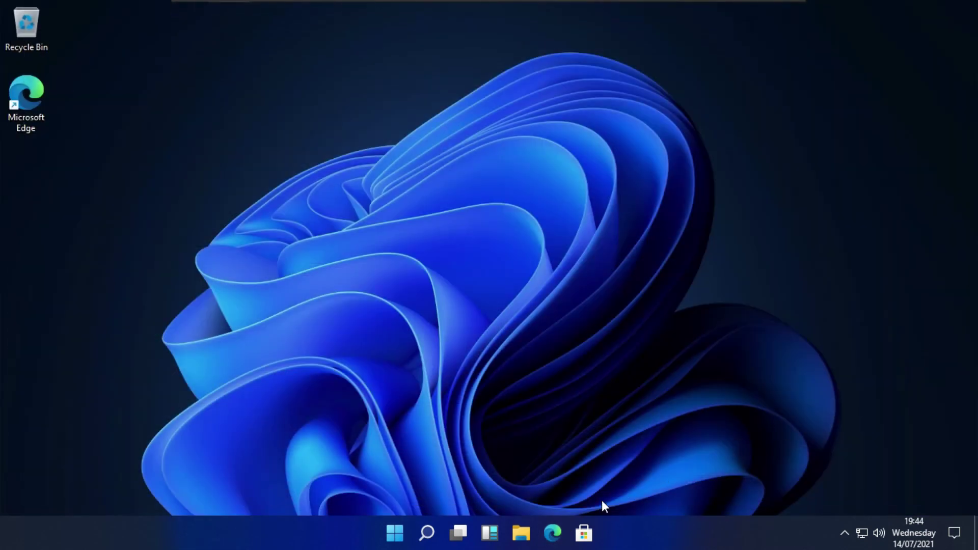
{"action": "left_click", "coordinate": [591, 530]}
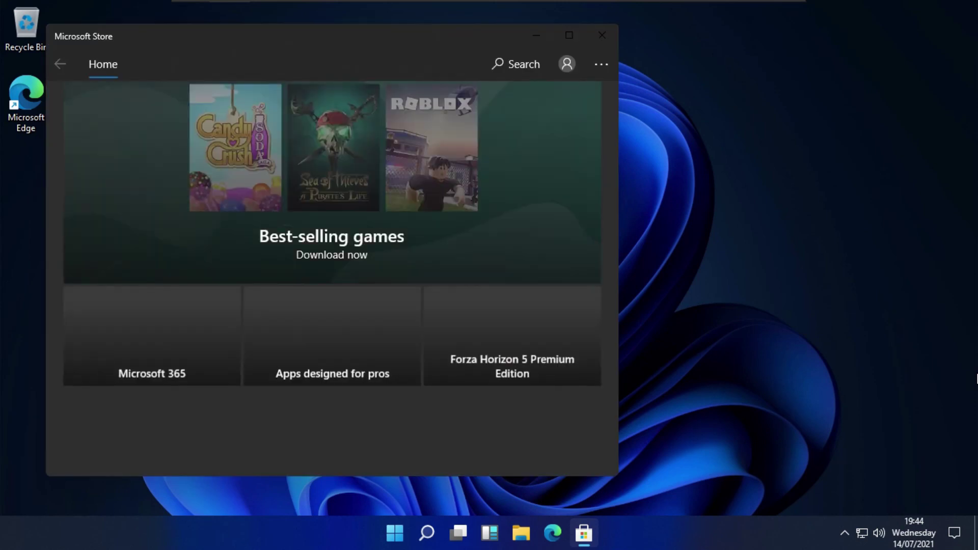
{"action": "left_click", "coordinate": [602, 35]}
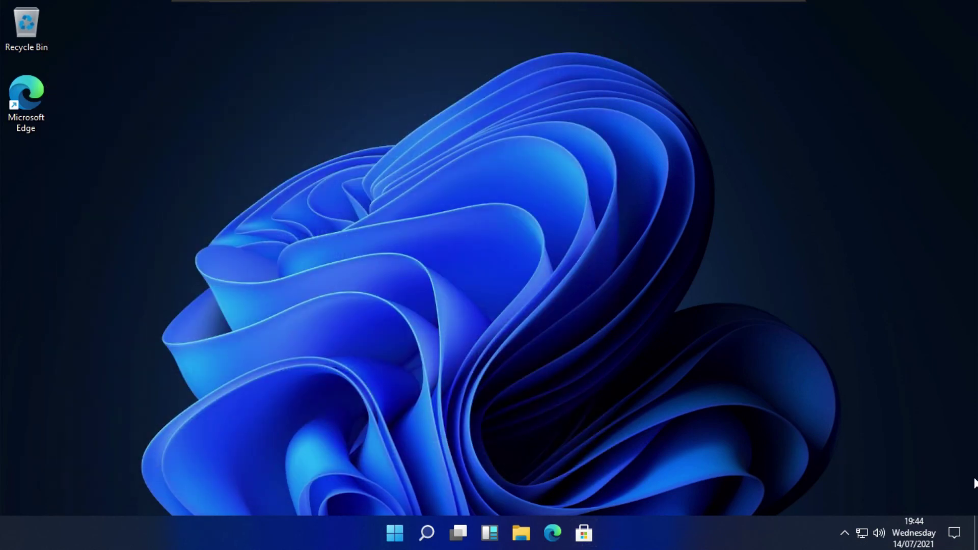
- Open and dismiss the notifications panel, calendar flyout and hidden tray icons
{"action": "left_click", "coordinate": [954, 533]}
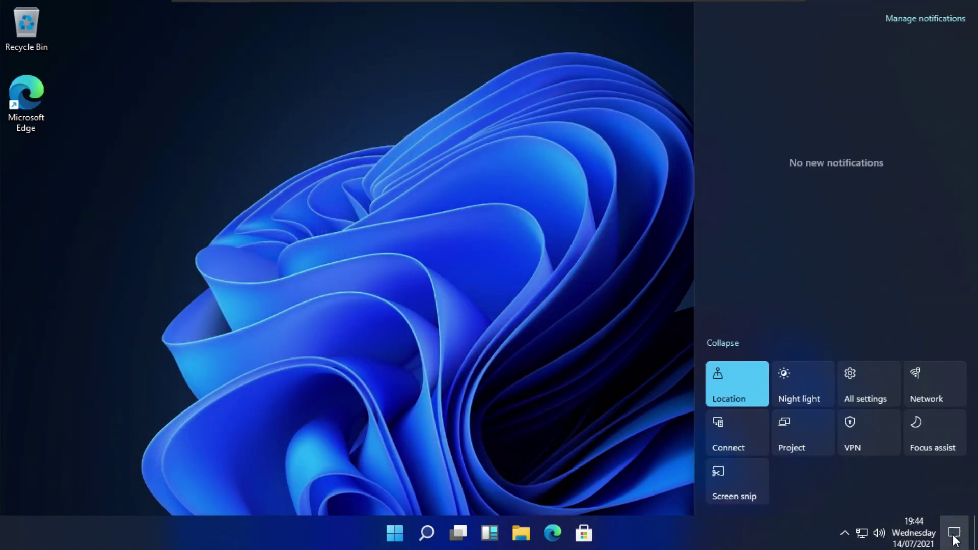
{"action": "left_click", "coordinate": [954, 533]}
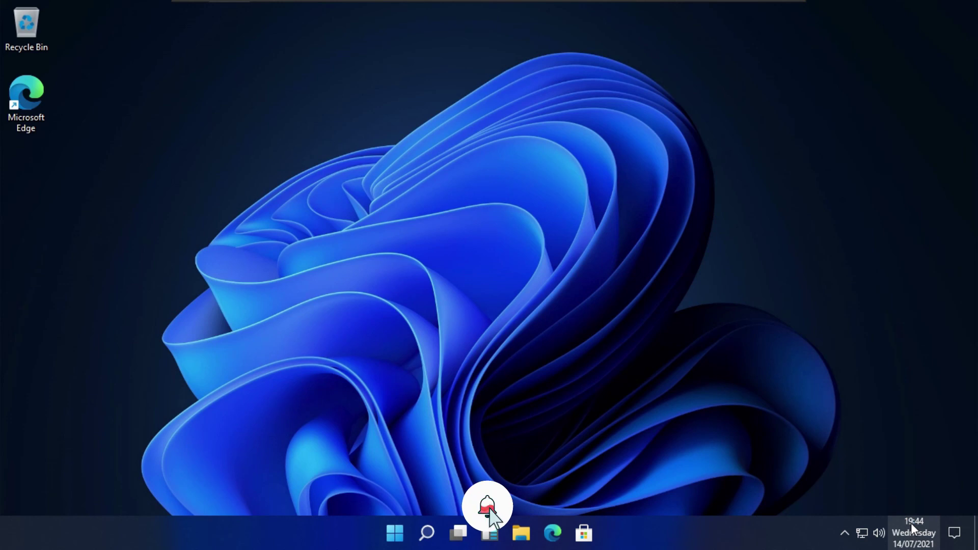
{"action": "left_click", "coordinate": [911, 525]}
{"action": "left_click", "coordinate": [911, 525]}
{"action": "left_click", "coordinate": [845, 533]}
{"action": "left_click", "coordinate": [844, 533]}
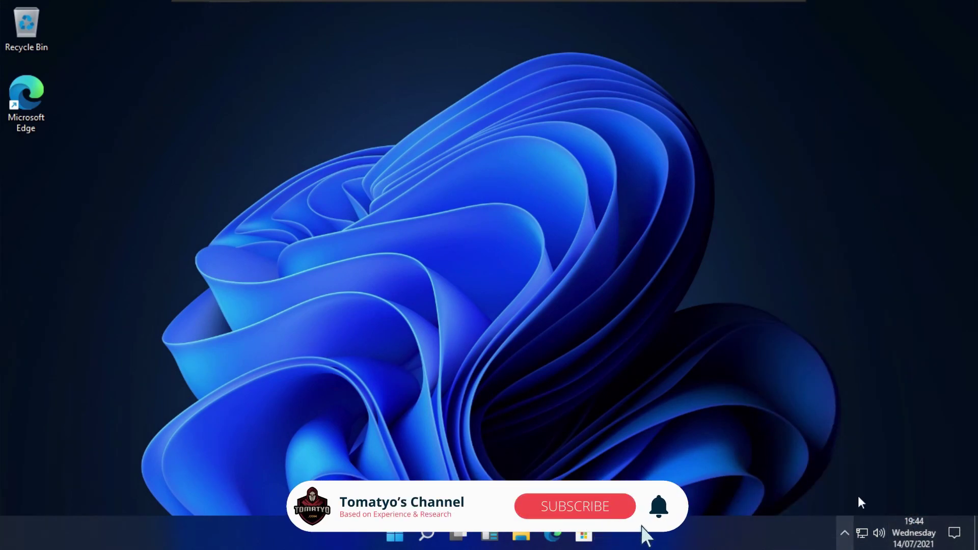